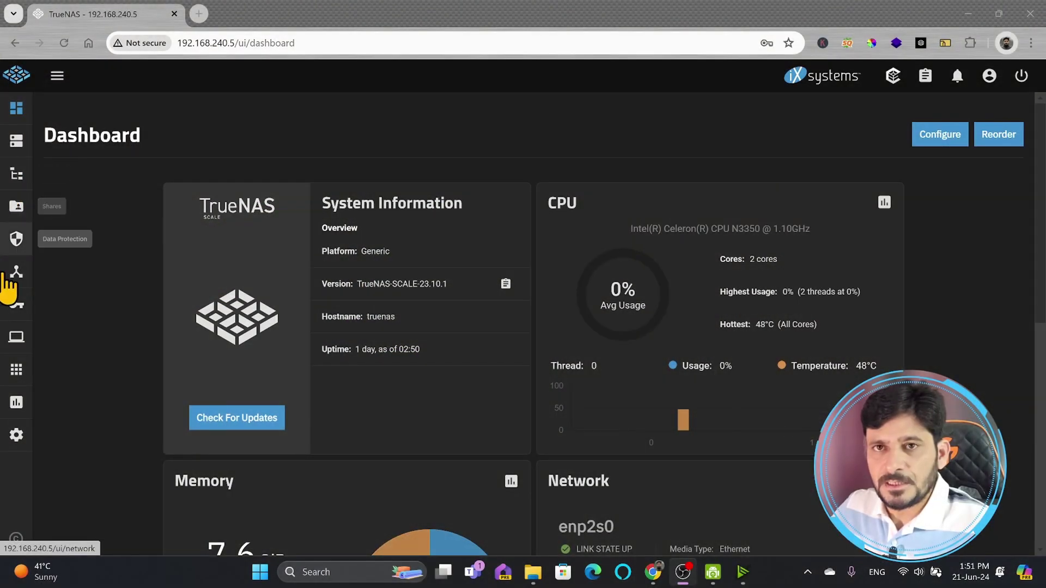
- Open the empty Virtual Machines page, start a new VM, then dismiss the creation form
left_click(19, 340)
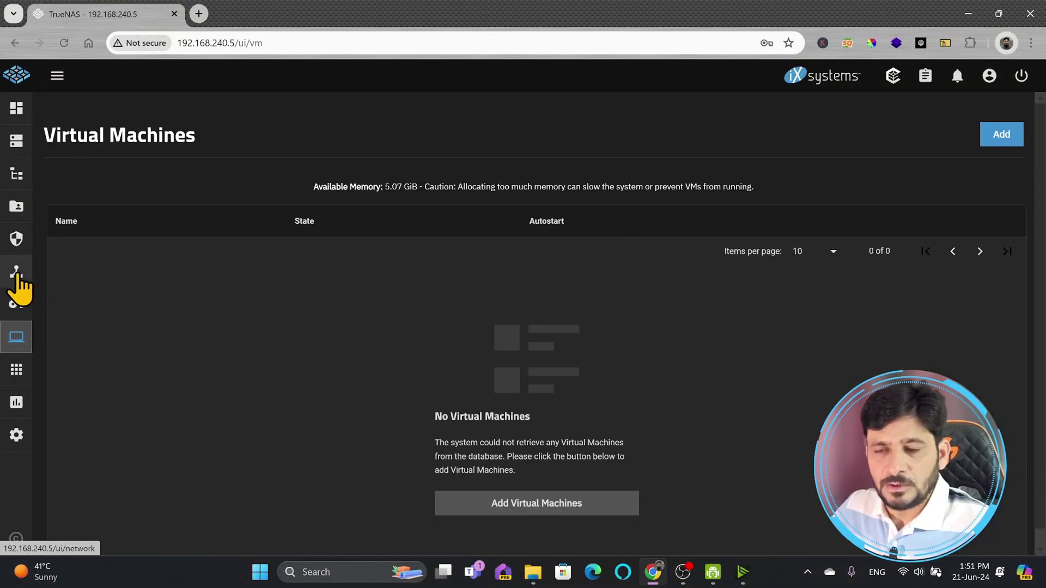
left_click(498, 503)
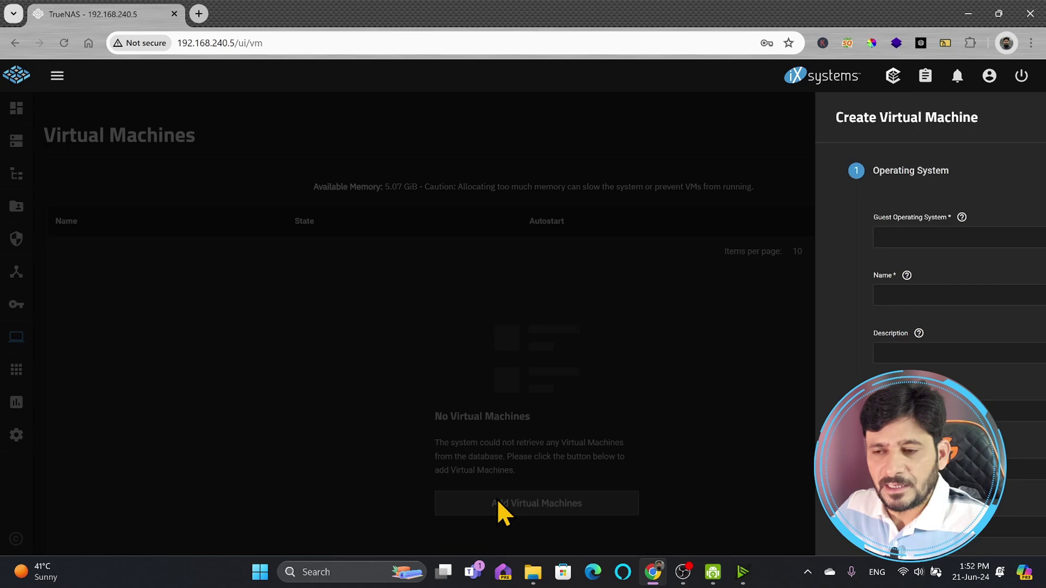
left_click(594, 157)
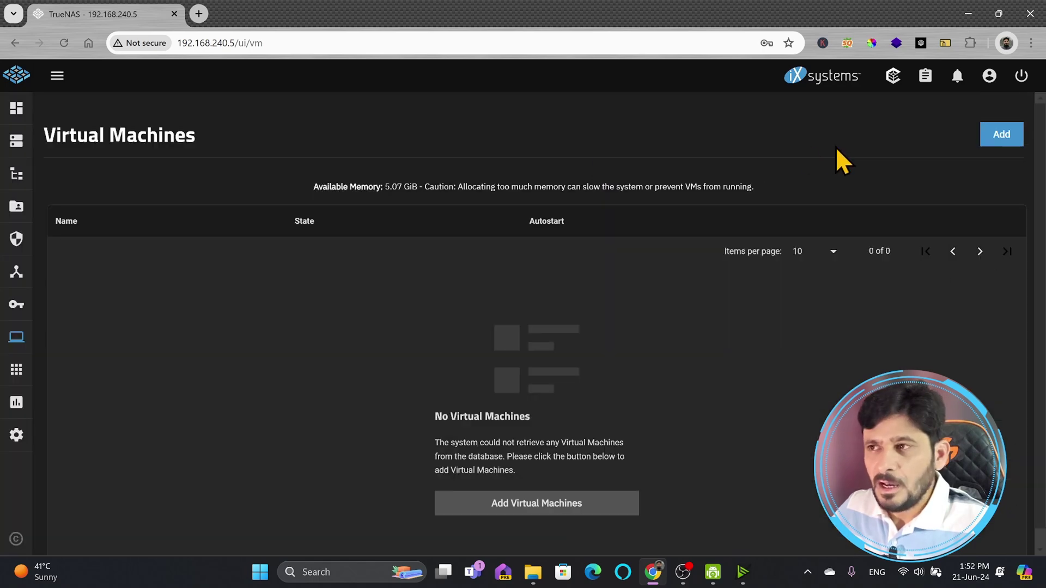
- On the Datasets page, add dataset ISO_Images under SSD with comment 'ISO Images'
left_click(16, 183)
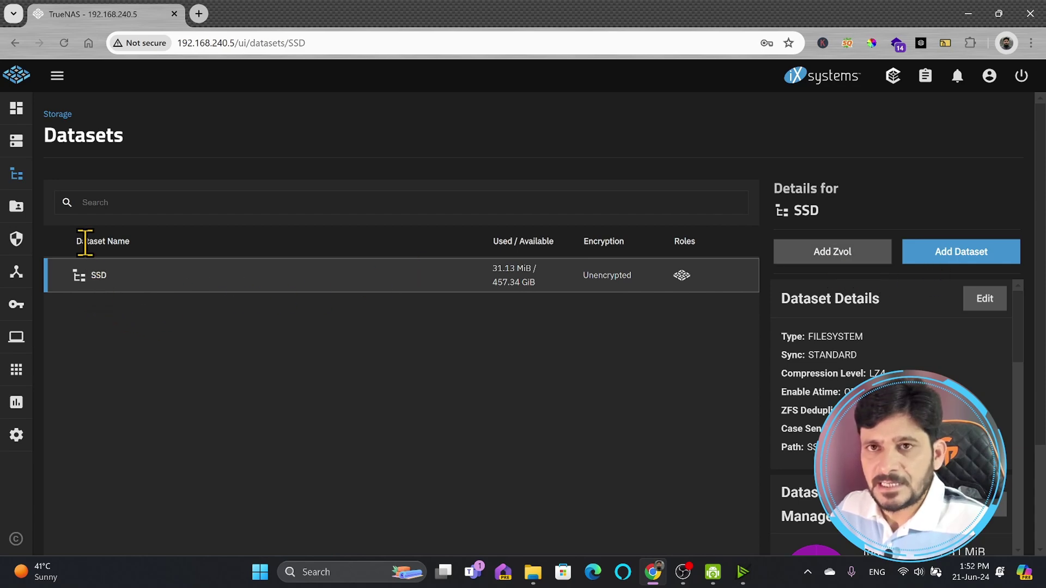
left_click(926, 258)
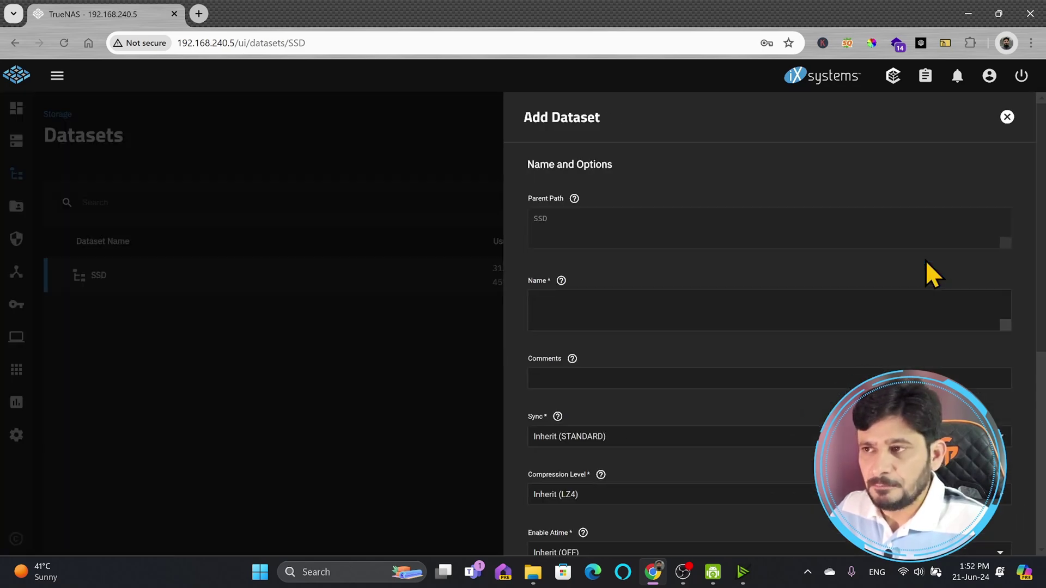
left_click(549, 301)
type("I")
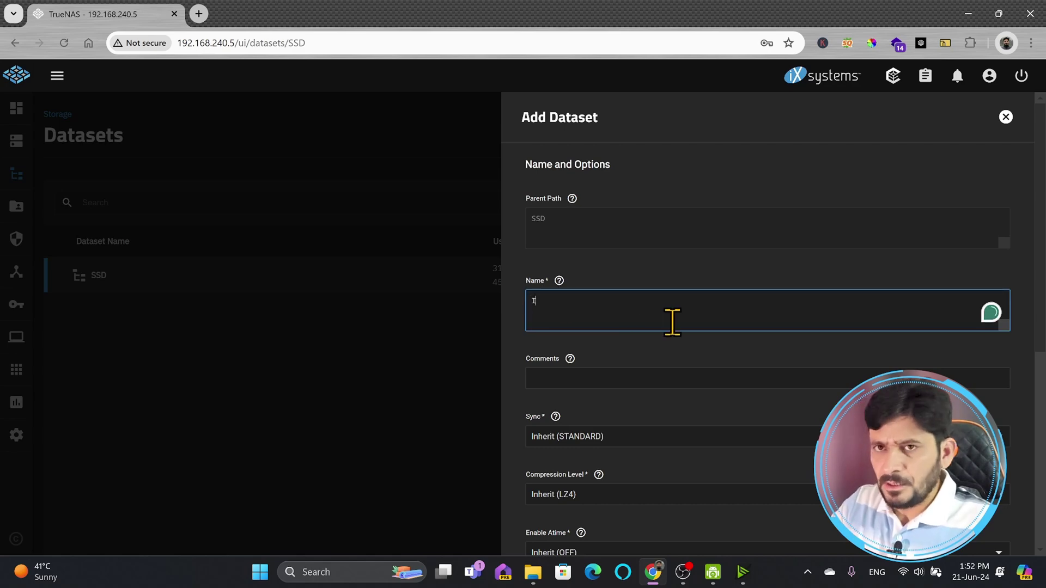
type("SO_Images")
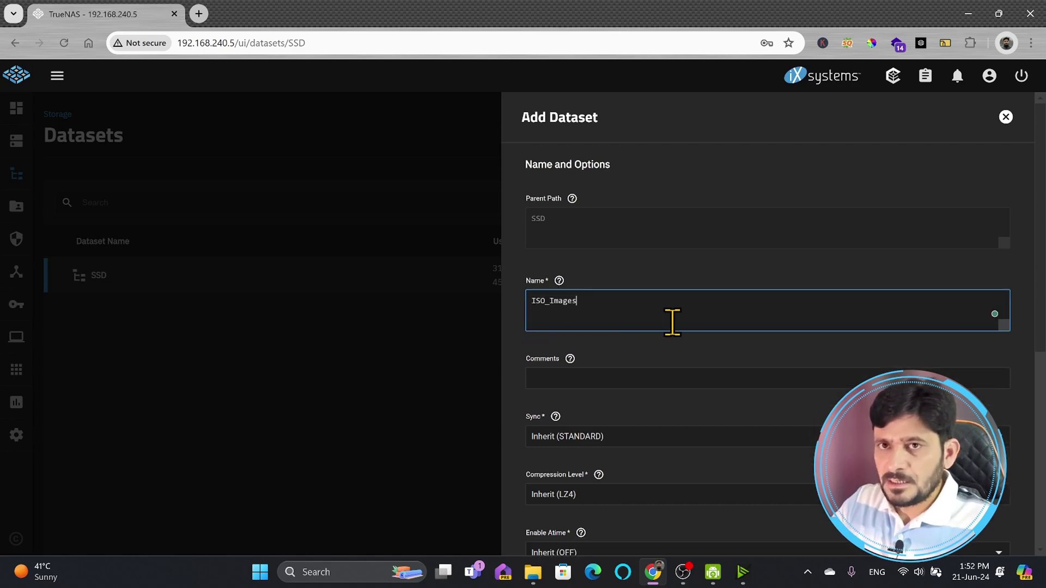
key("Tab")
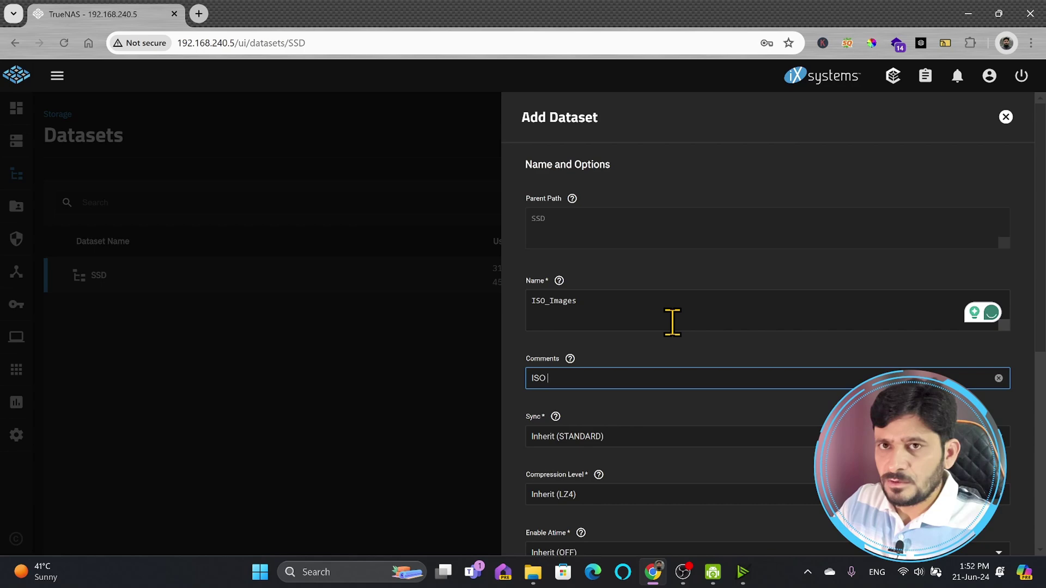
scroll(712, 395, "down", 3)
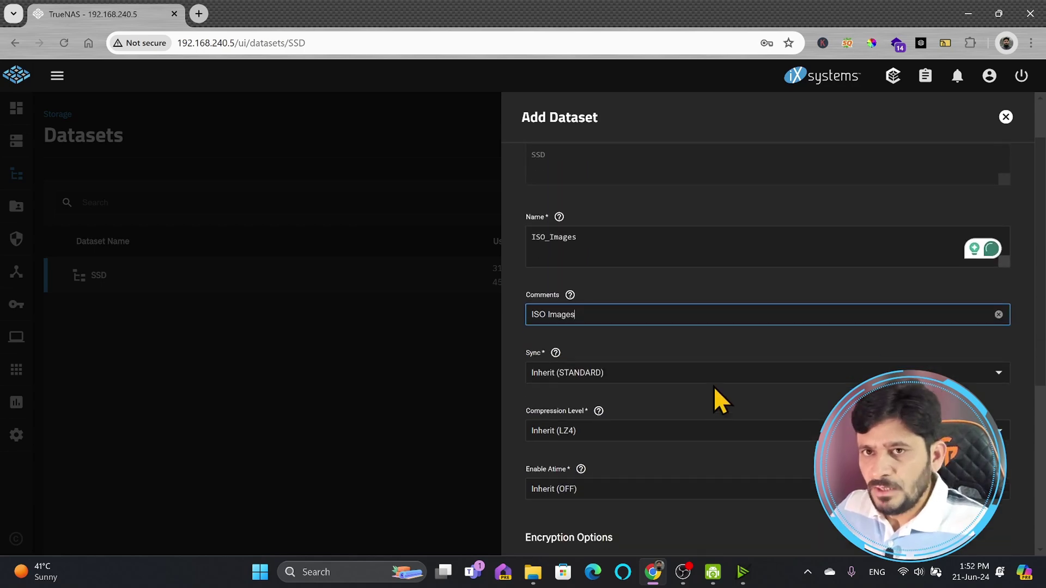
scroll(715, 430, "down", 5)
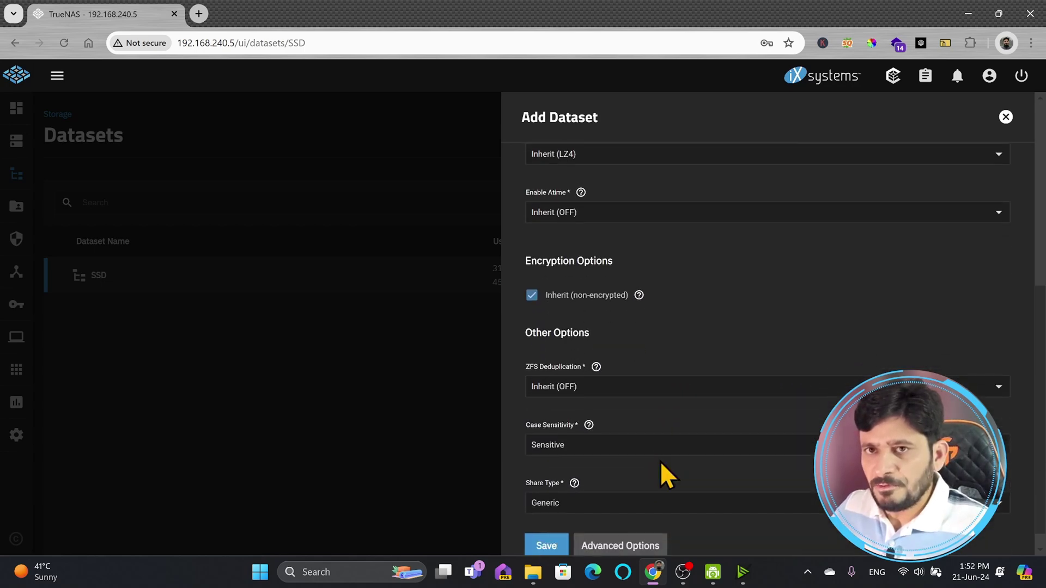
left_click(550, 527)
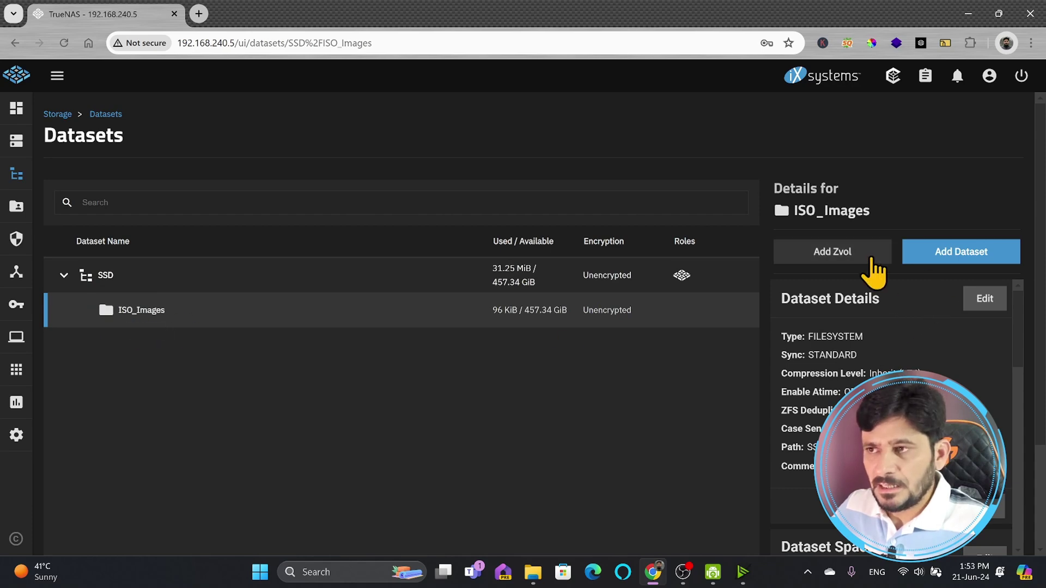
- Abandon a first Add Dataset form unsaved and select SSD as the parent dataset
left_click(960, 254)
left_click(626, 311)
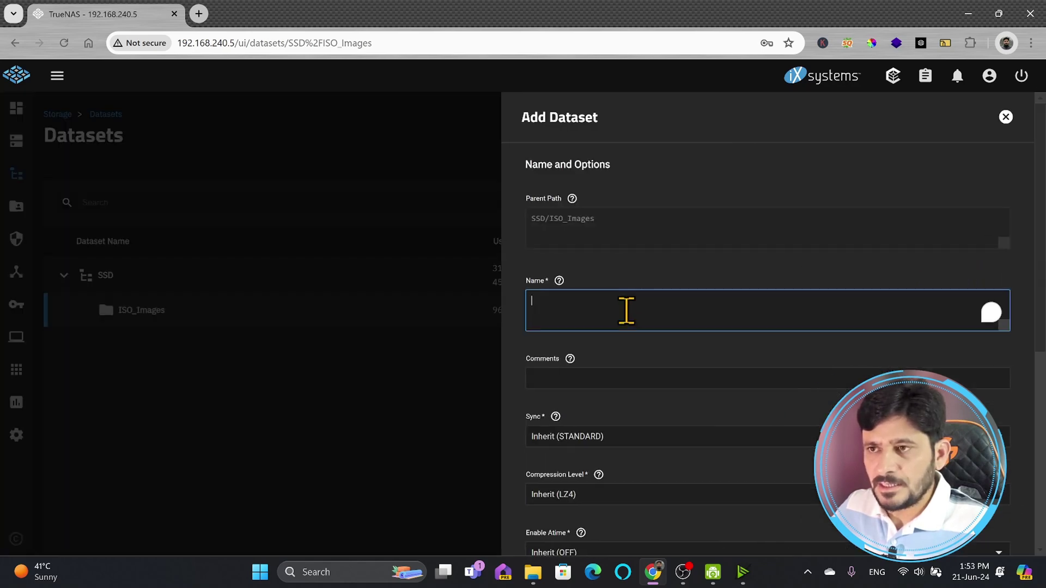
left_click(168, 322)
left_click(117, 285)
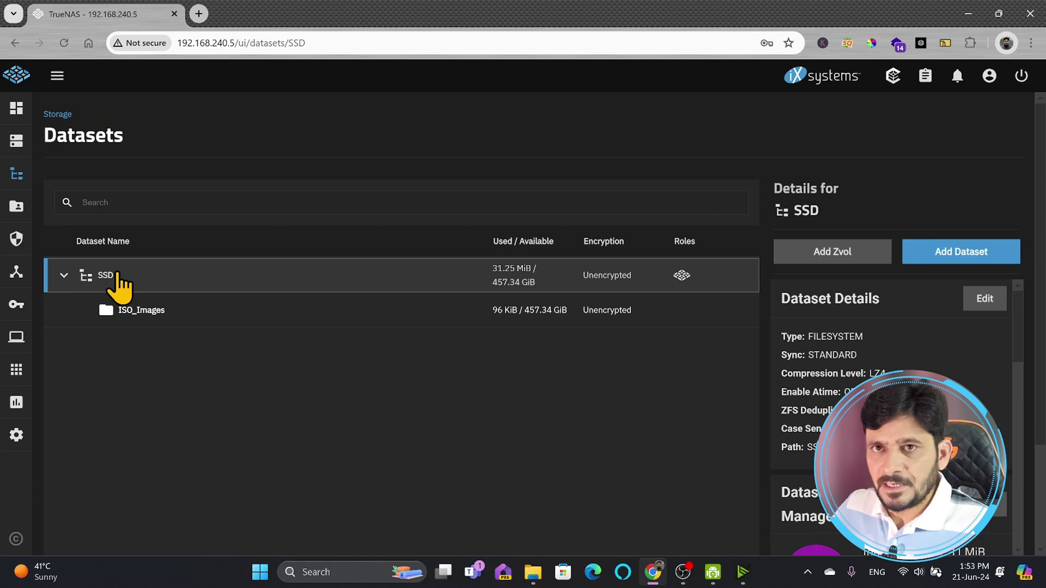
- Create dataset Virutal_Disks under SSD with the comment 'Virtual Disks'
left_click(915, 255)
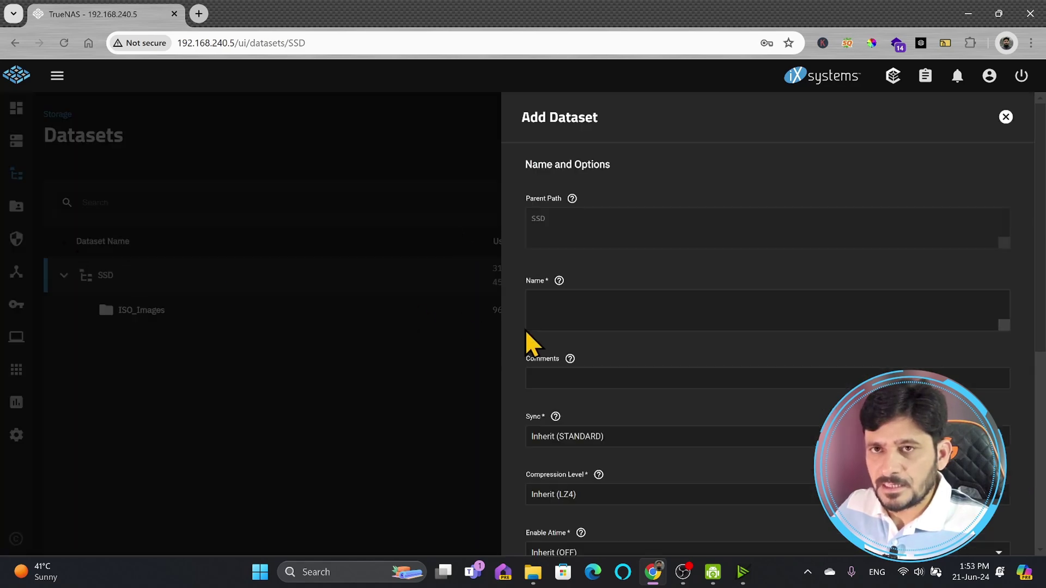
left_click(577, 309)
type("V1")
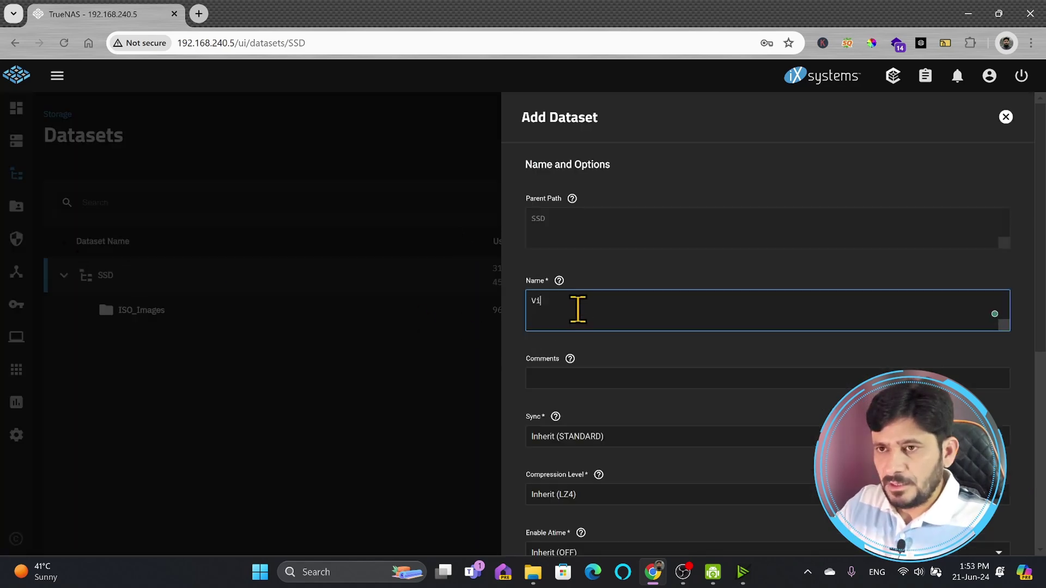
type("rutal_Disks")
key("Tab")
type("Vir")
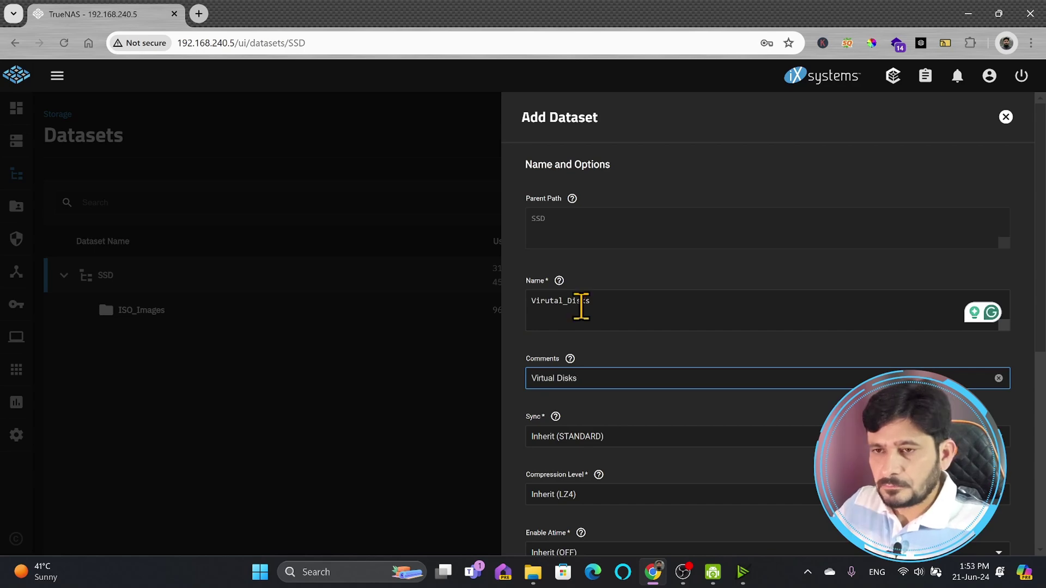
scroll(660, 341, "down", 6)
left_click(610, 526)
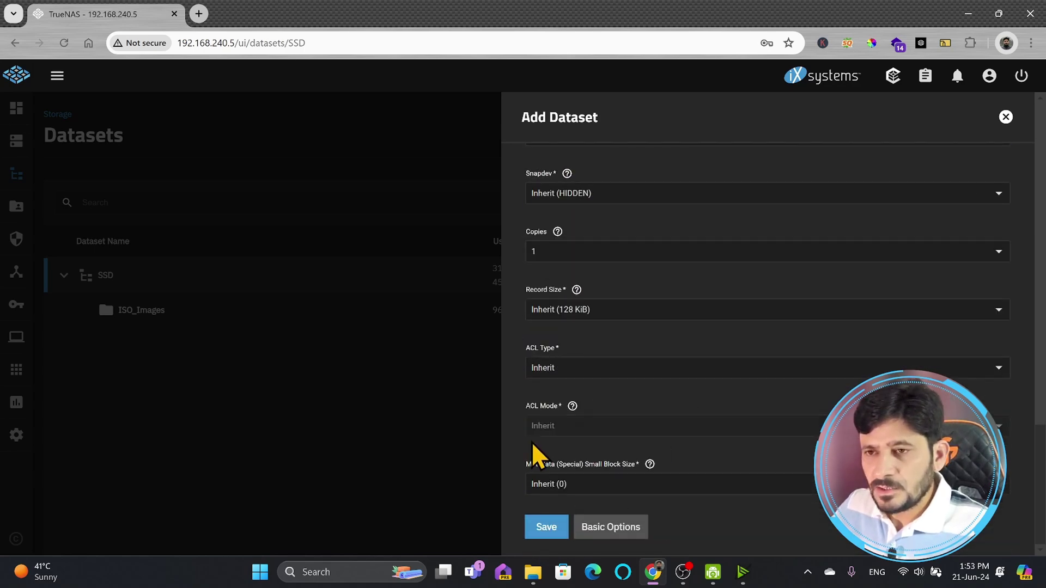
left_click(548, 526)
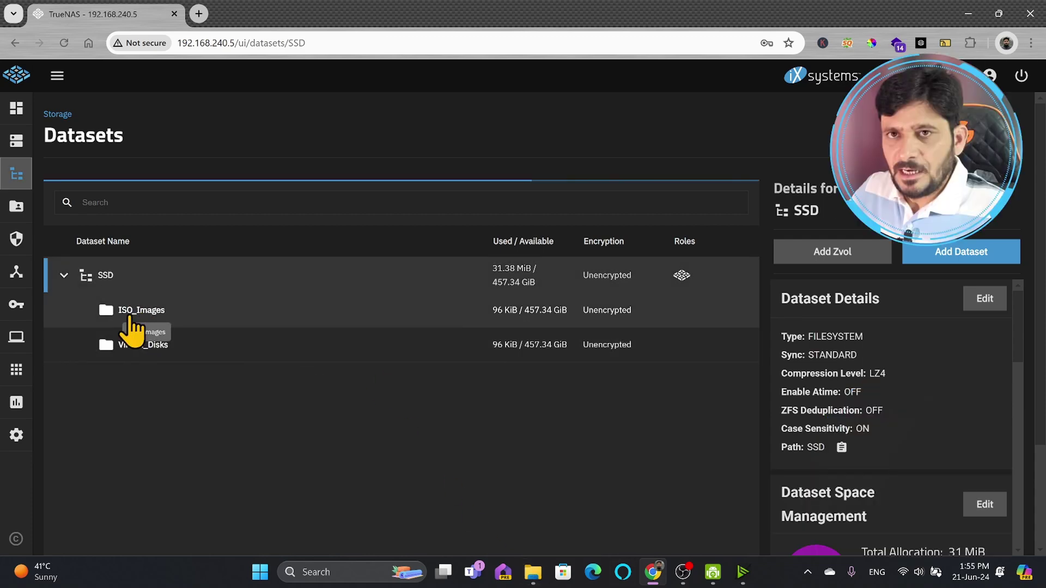
- Review the ISO_Images and Virutal_Disks dataset details, then go back to Virtual Machines
left_click(125, 315)
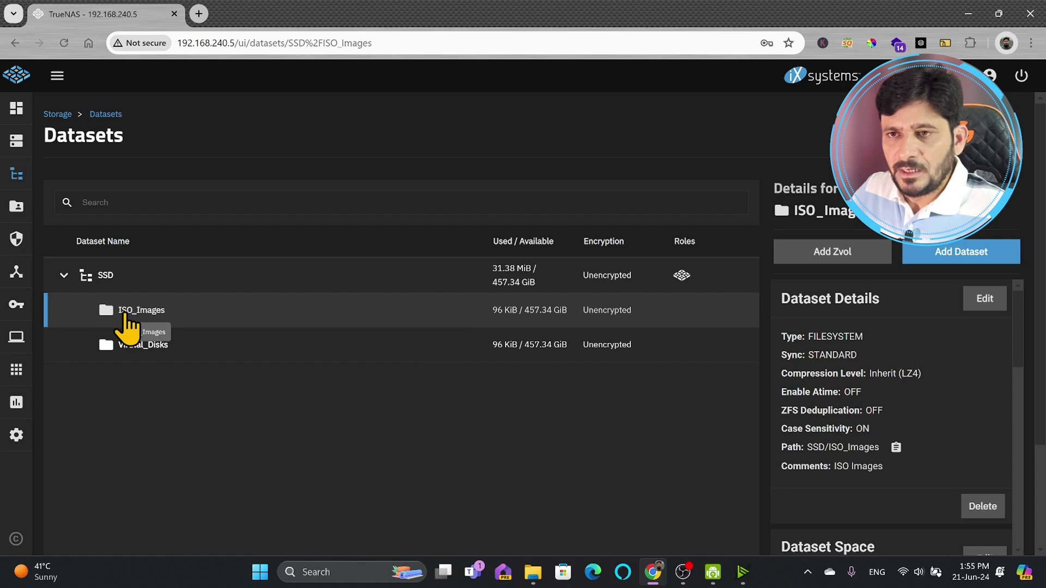
left_click(145, 354)
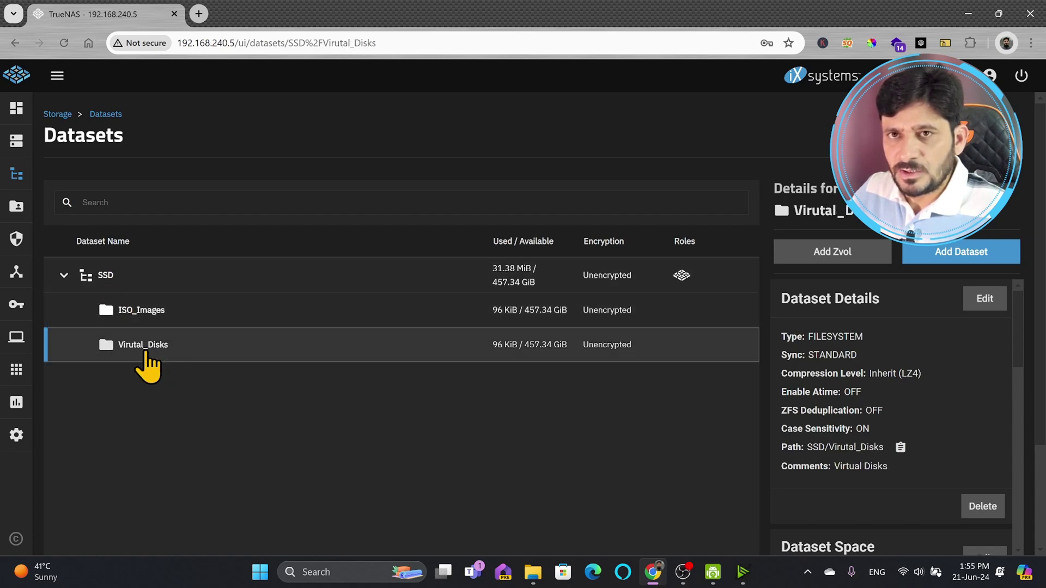
left_click(16, 343)
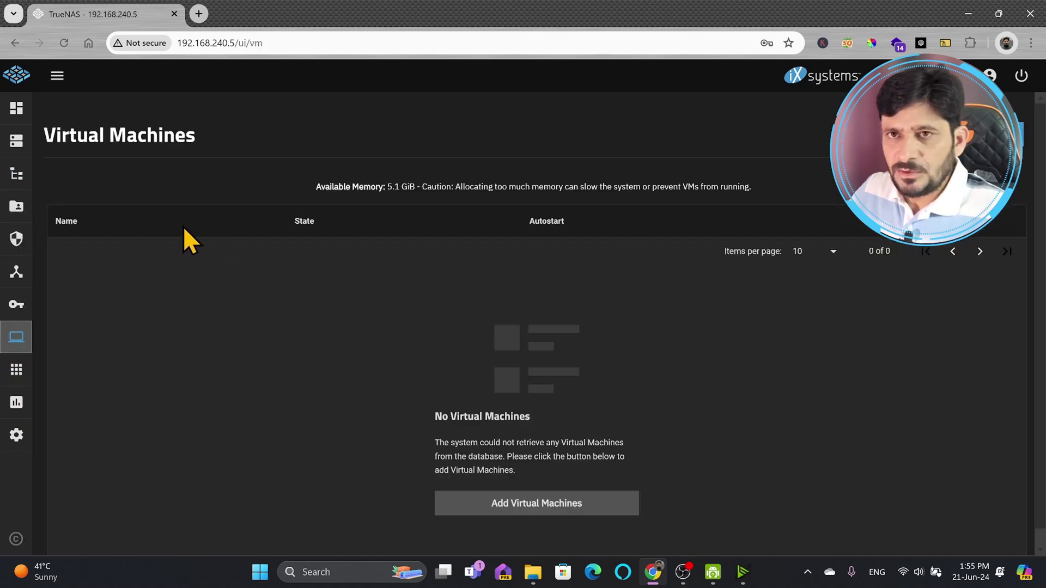
scroll(509, 305, "down", 1)
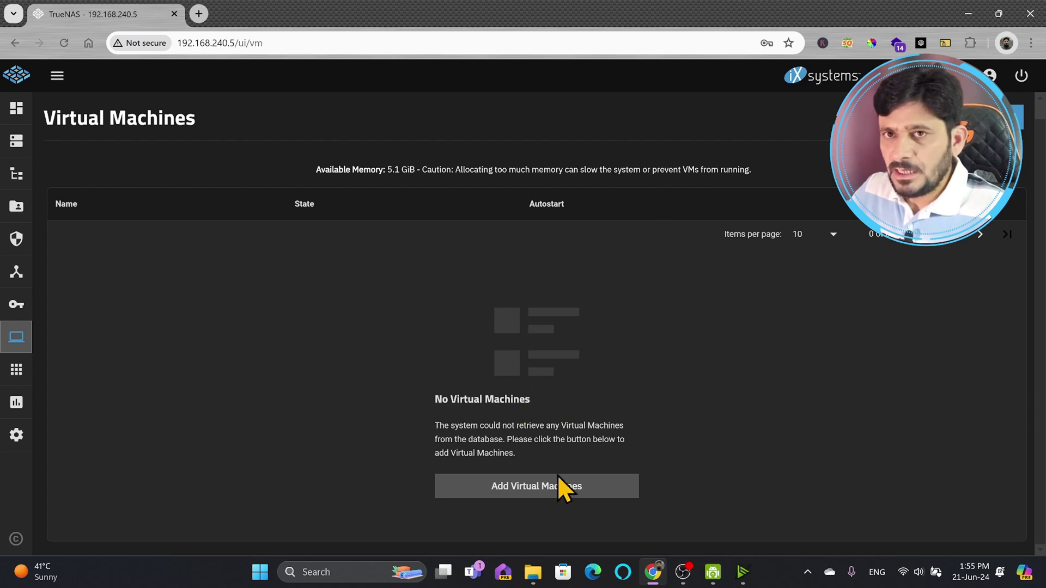
- Start a new Windows guest VM named Windows10_Tutorail with a Windows description
left_click(1001, 121)
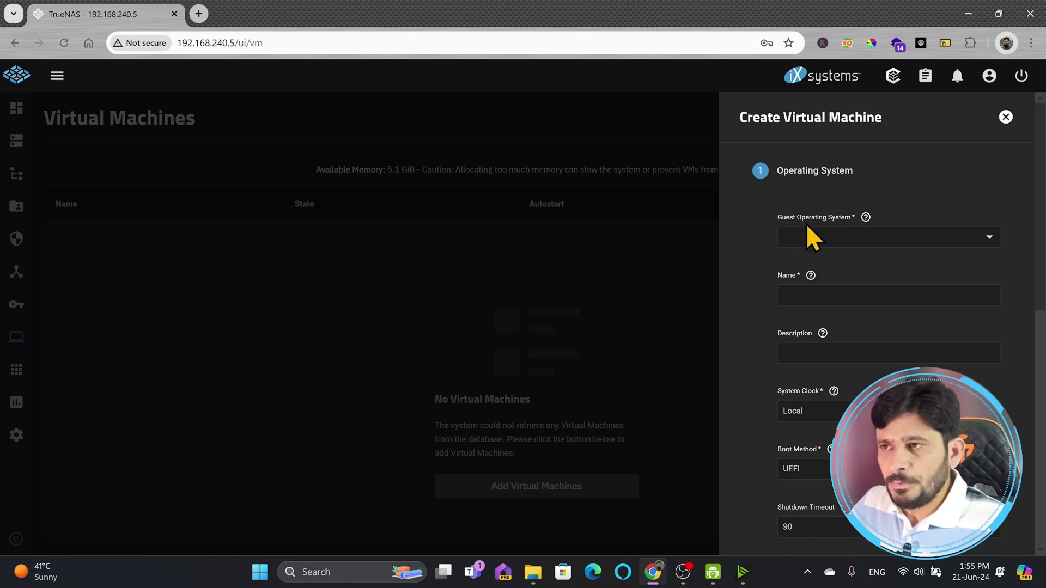
left_click(808, 238)
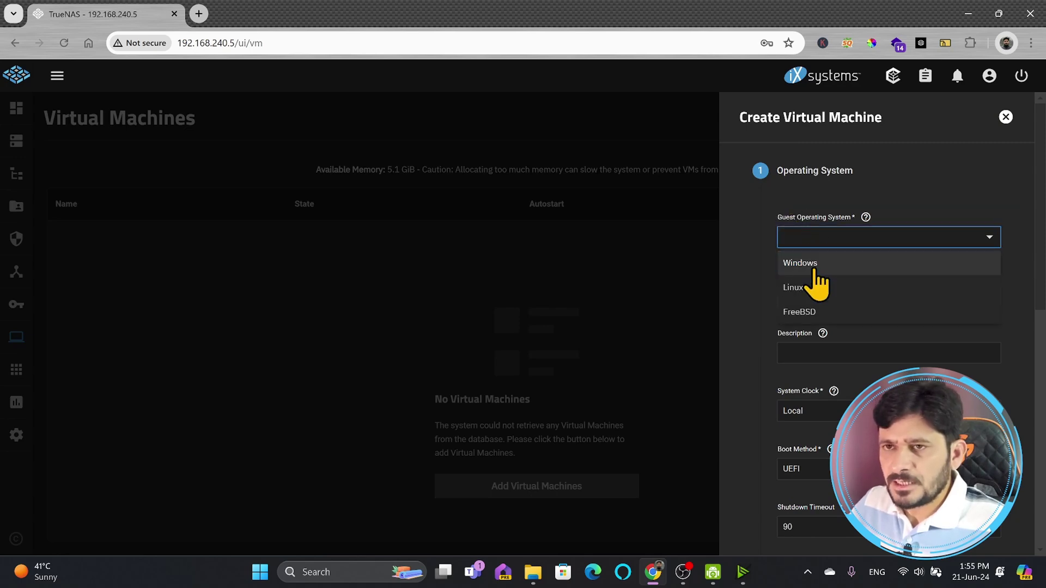
left_click(816, 270)
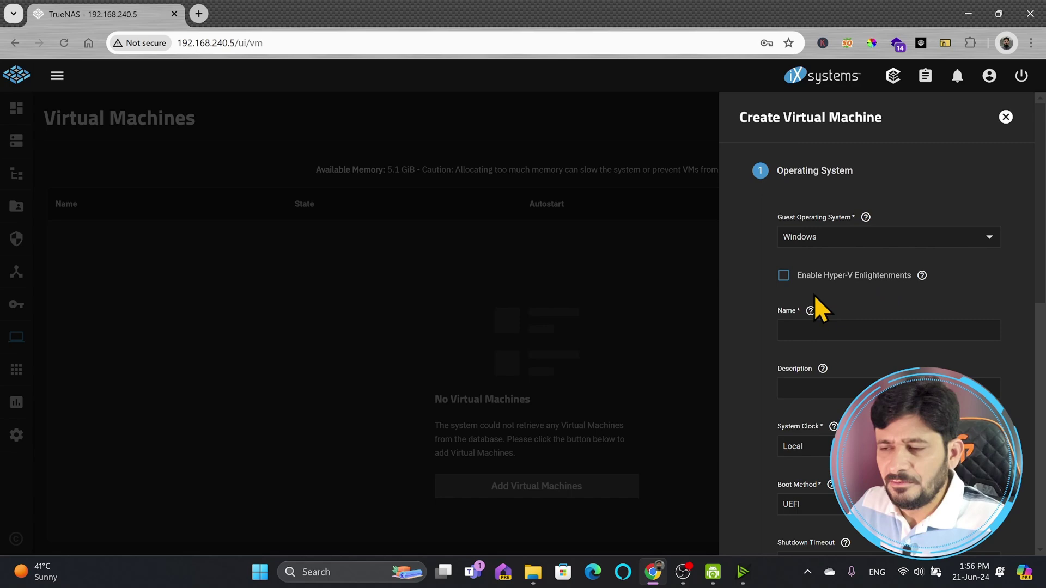
left_click(880, 329)
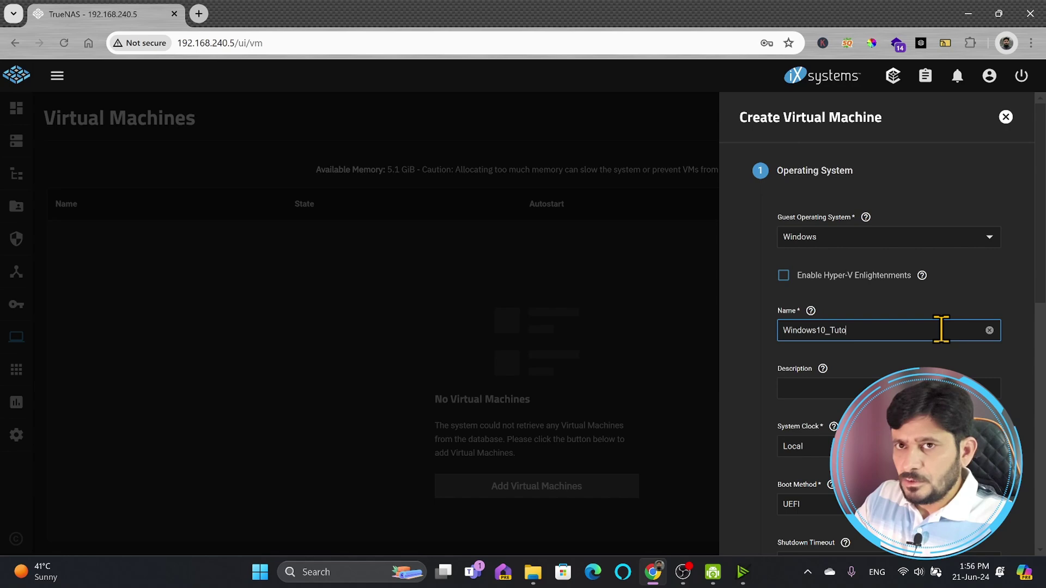
type("l")
key("Tab")
type("Windows")
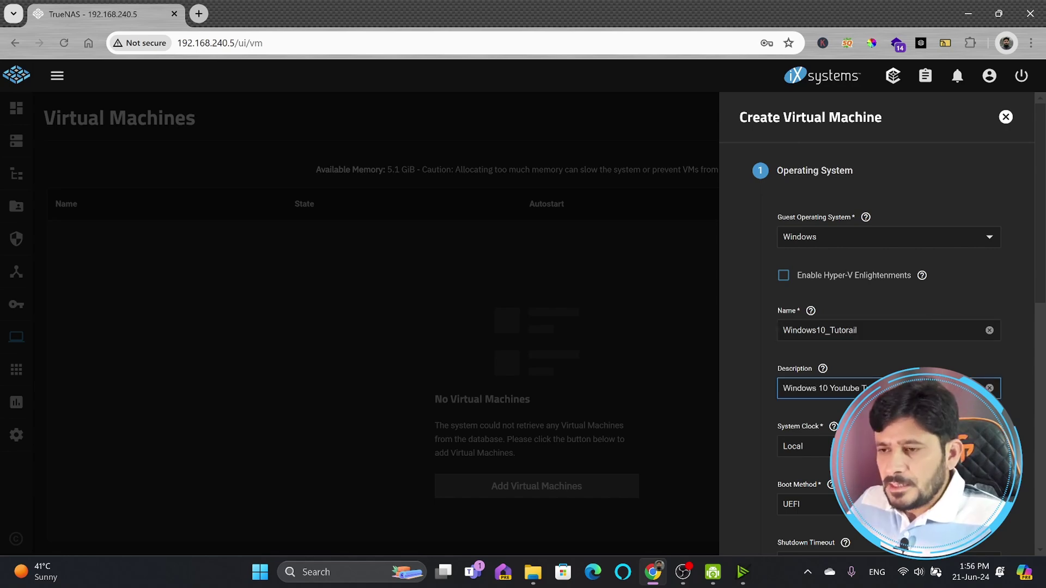
- Keep UEFI boot and the display enabled, bind the display to 192.168.240.5, and continue
scroll(941, 330, "down", 3)
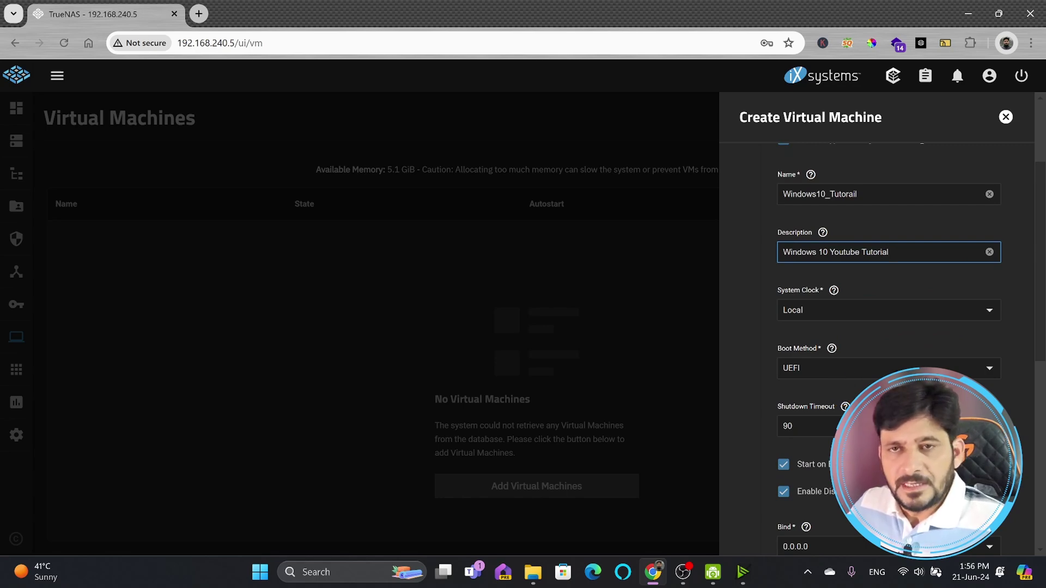
left_click(882, 369)
key("Return")
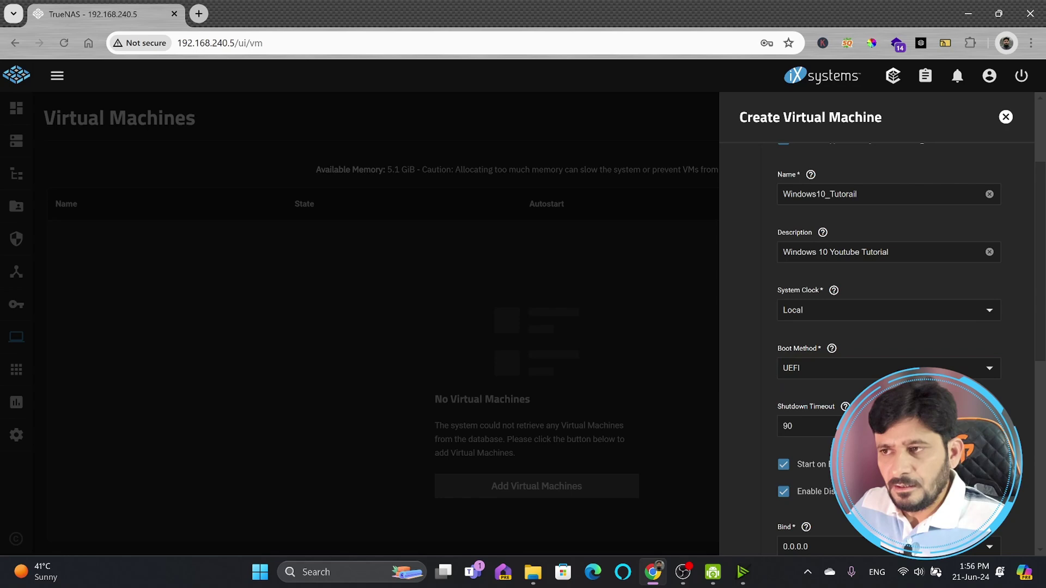
scroll(888, 327, "down", 1)
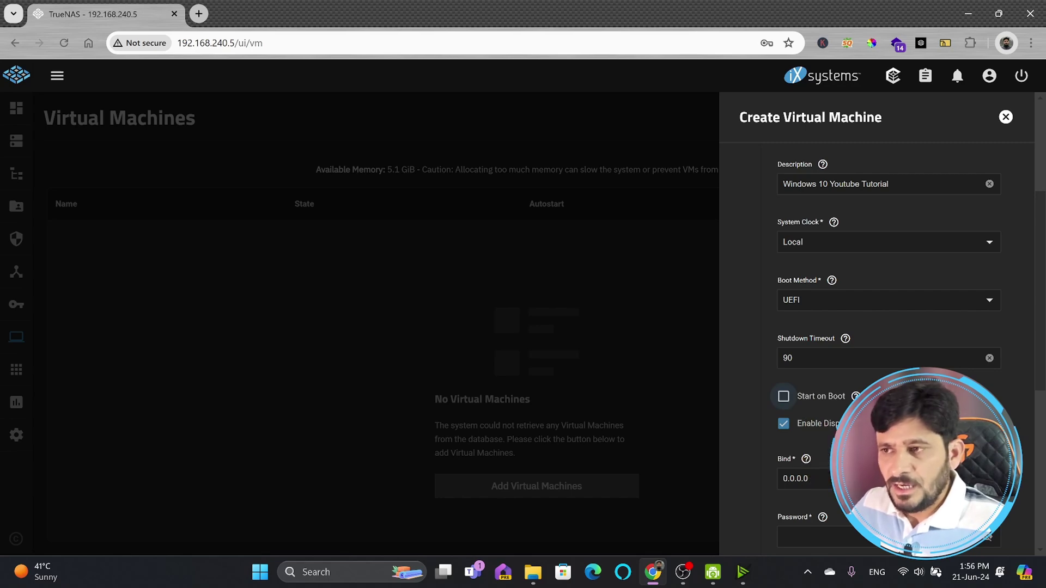
key("space")
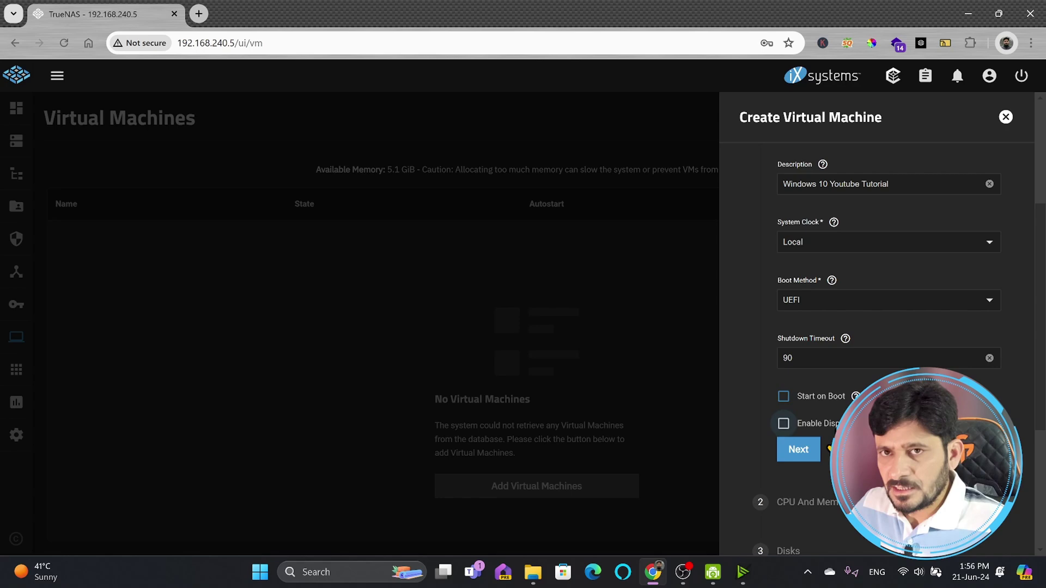
key("space")
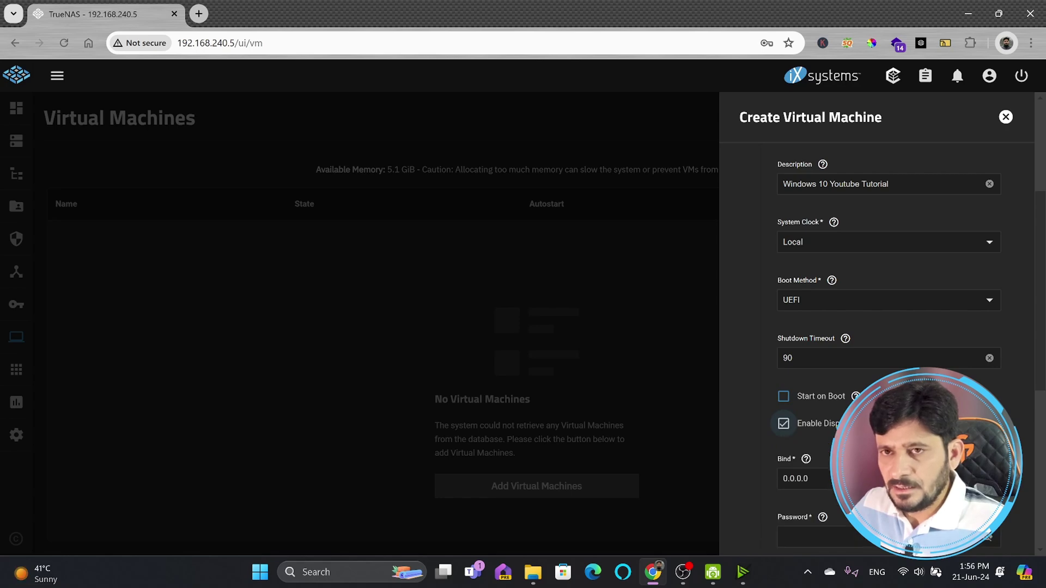
scroll(834, 436, "down", 3)
left_click(838, 345)
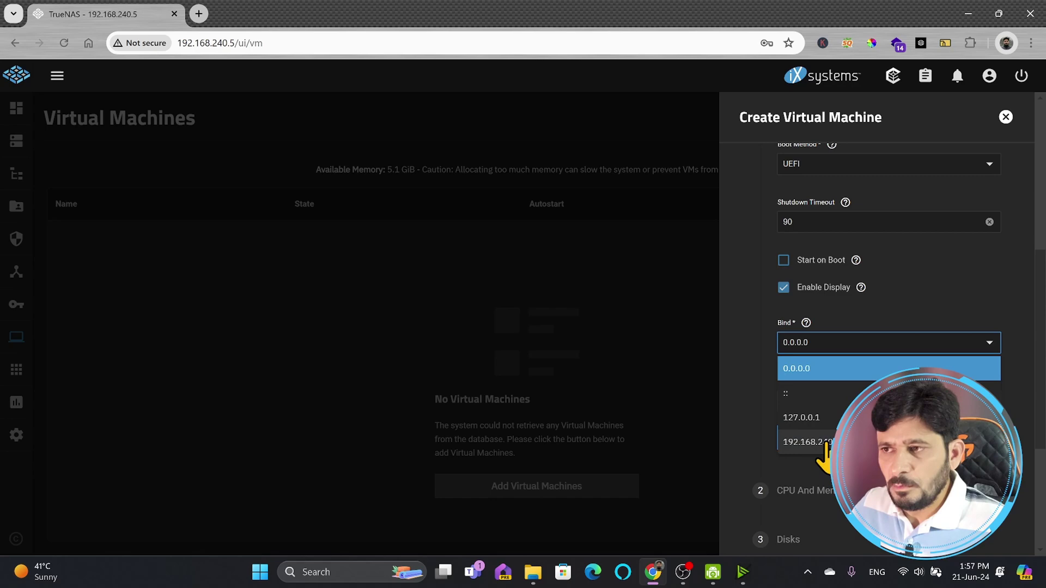
left_click(808, 442)
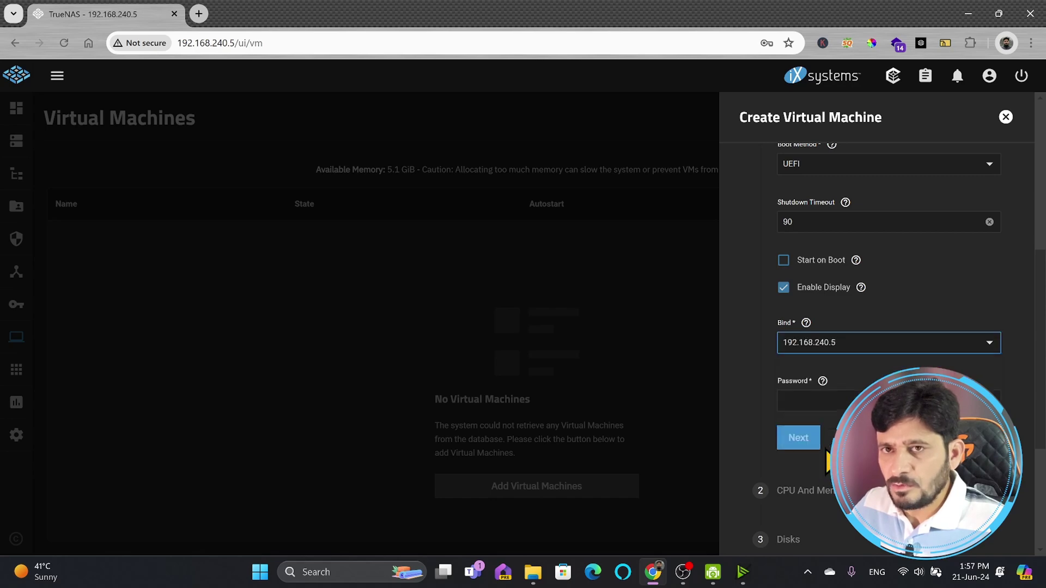
left_click(840, 403)
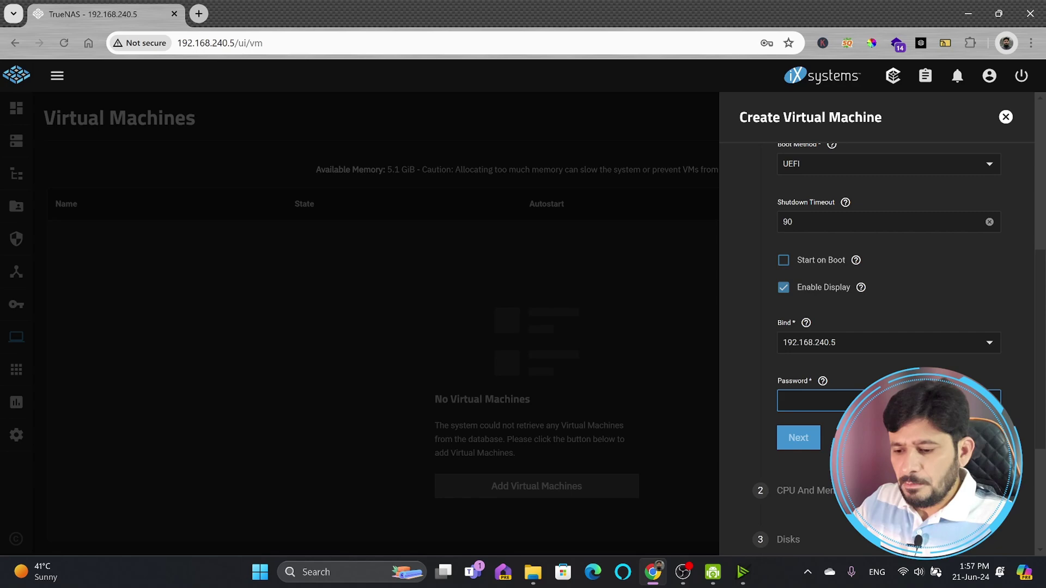
key("Return")
scroll(822, 314, "up", 2)
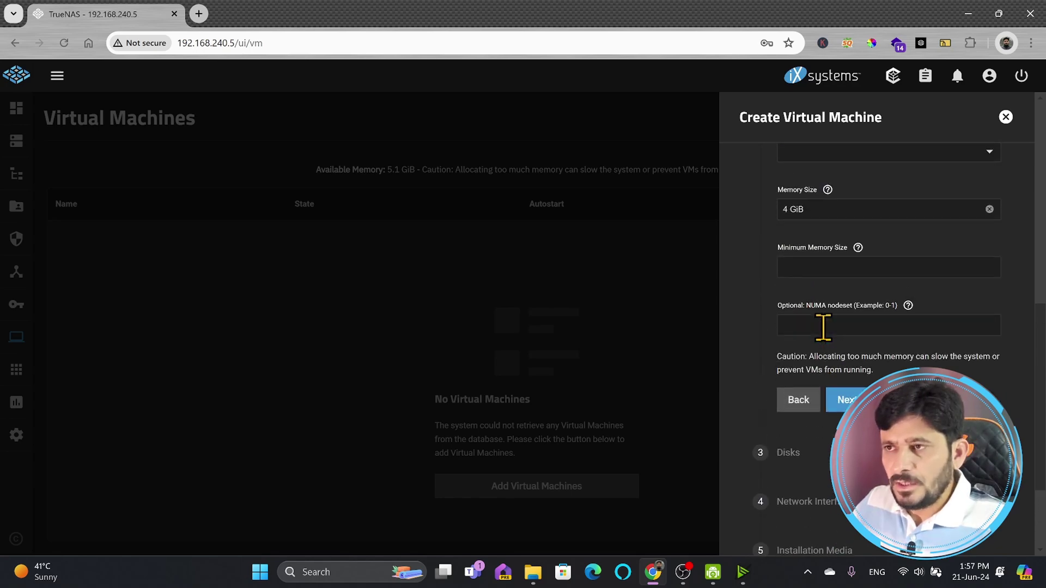
- Set the VM's number of cores to 2
scroll(820, 280, "up", 8)
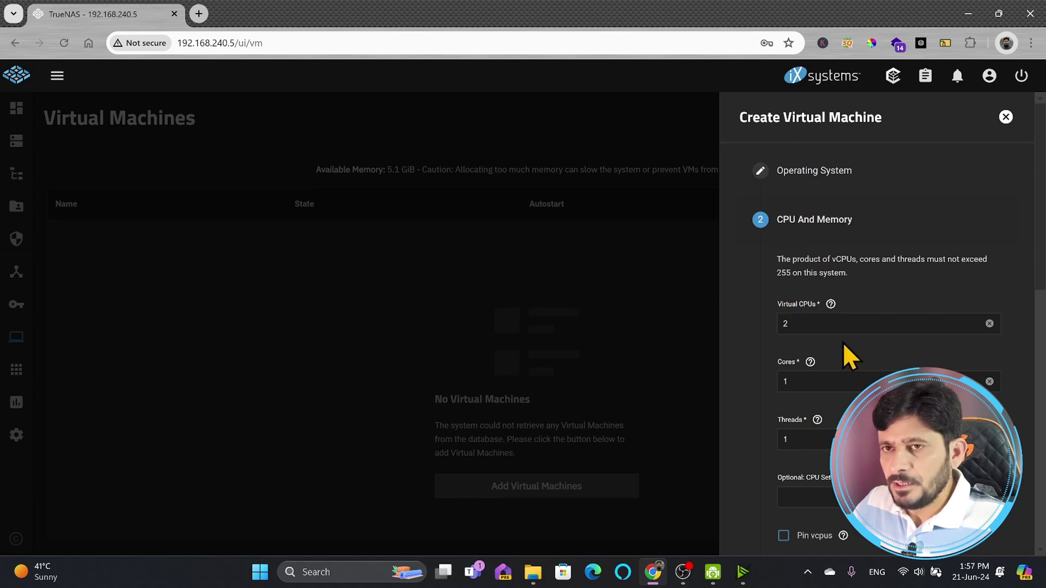
left_click(813, 376)
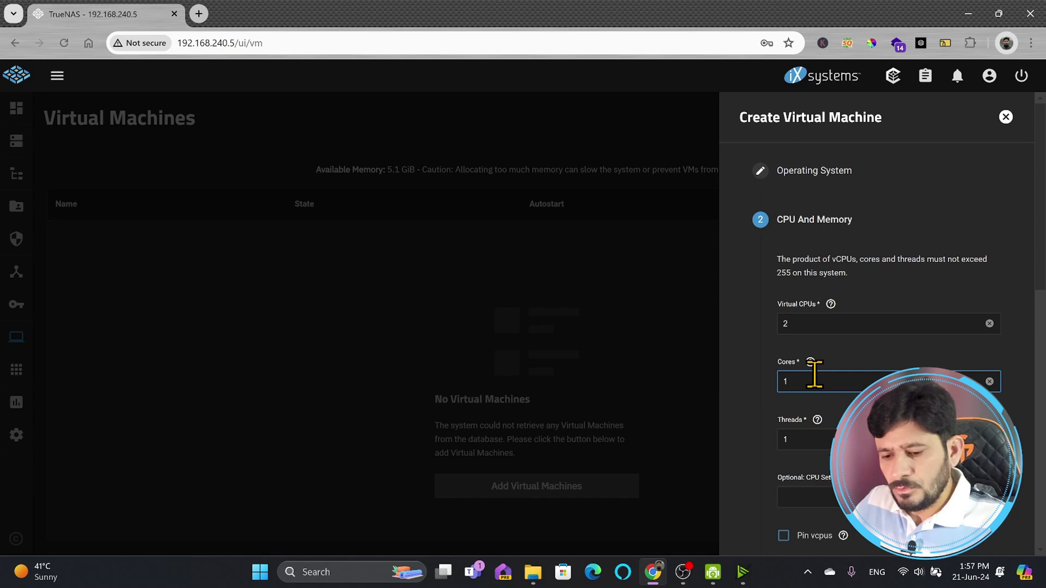
type("2")
key("BackSpace")
key("BackSpace")
type("2")
scroll(831, 390, "down", 1)
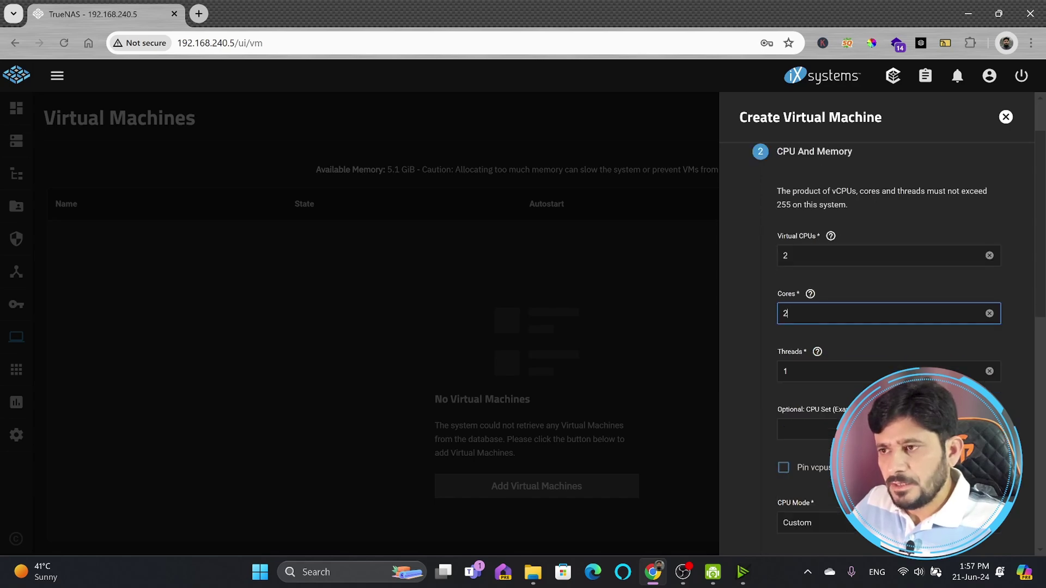
scroll(877, 327, "down", 2)
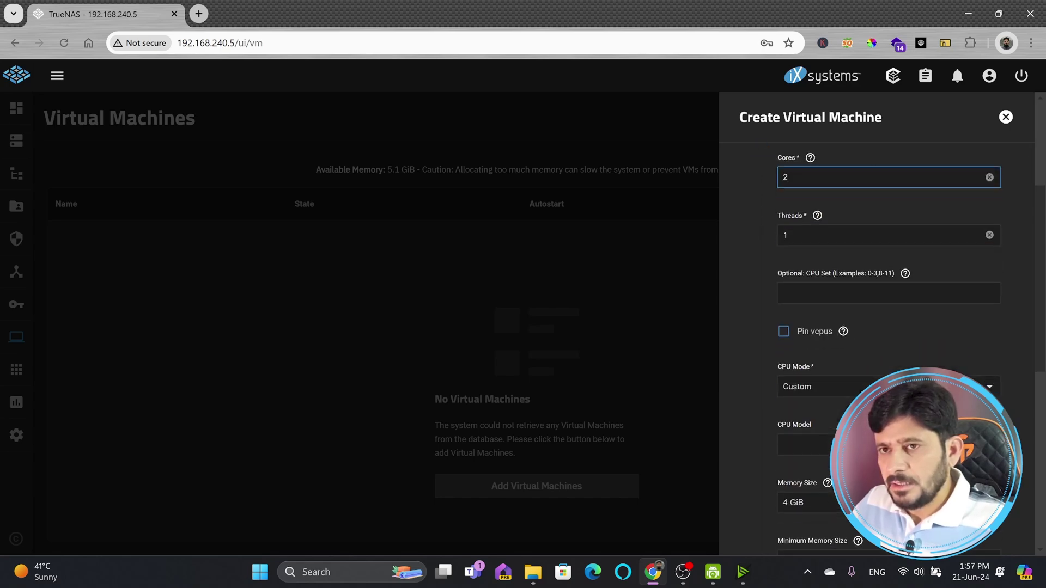
- Keep CPU mode Custom and choose IvyBridge as the CPU model
left_click(843, 388)
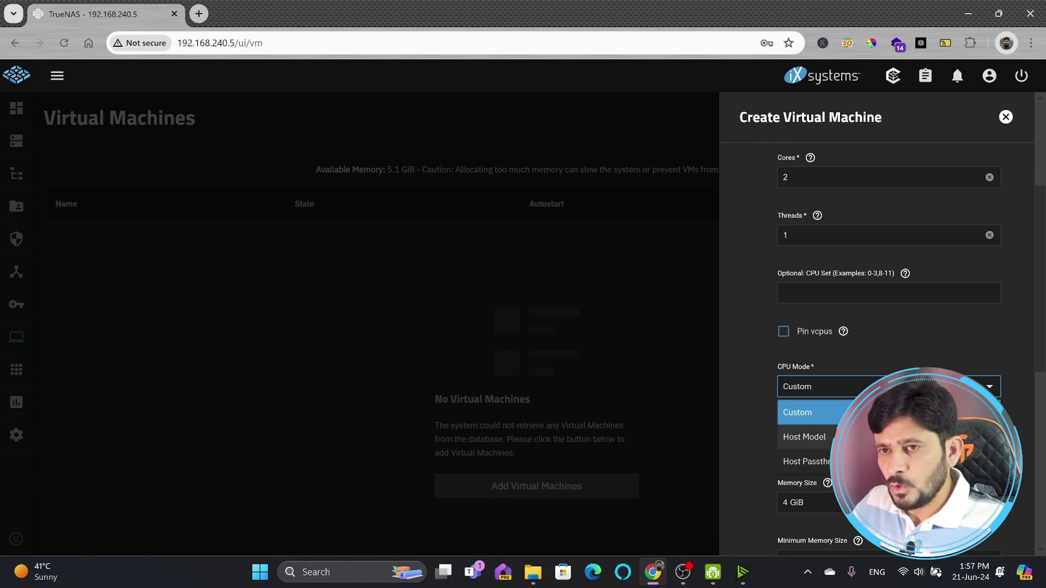
left_click(804, 437)
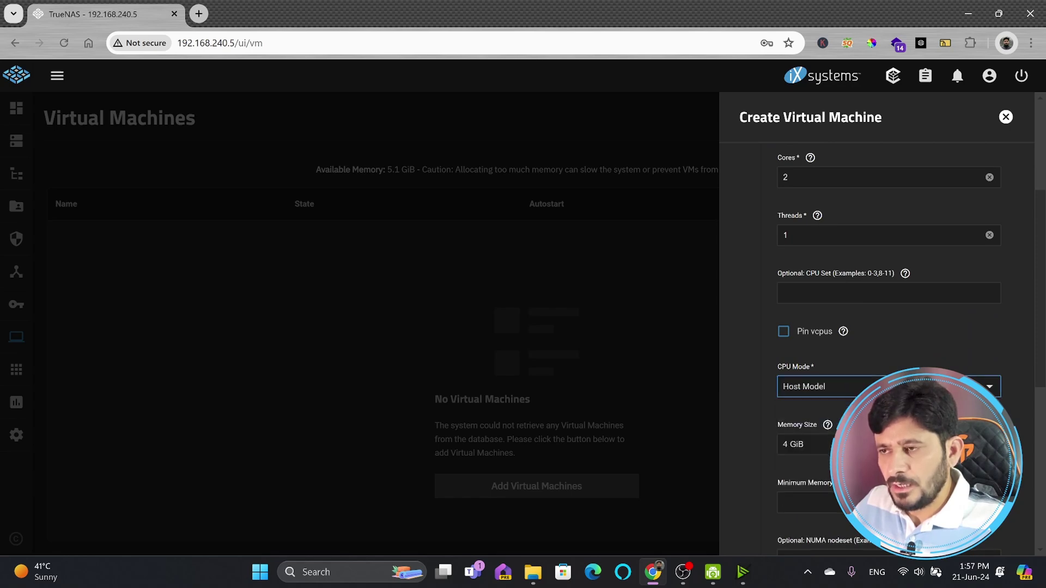
left_click(833, 388)
left_click(806, 412)
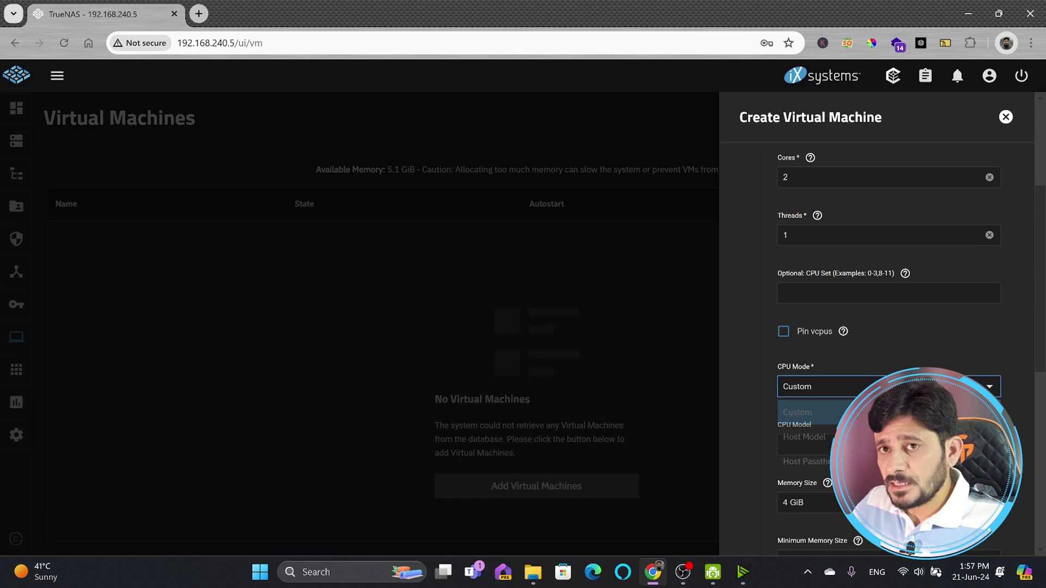
left_click(862, 388)
left_click(861, 388)
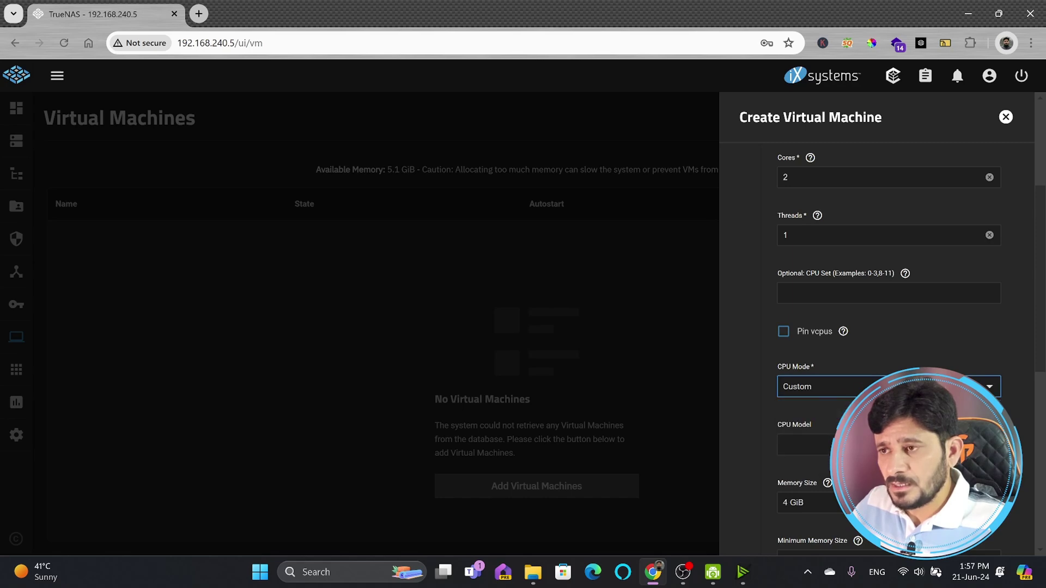
left_click(847, 445)
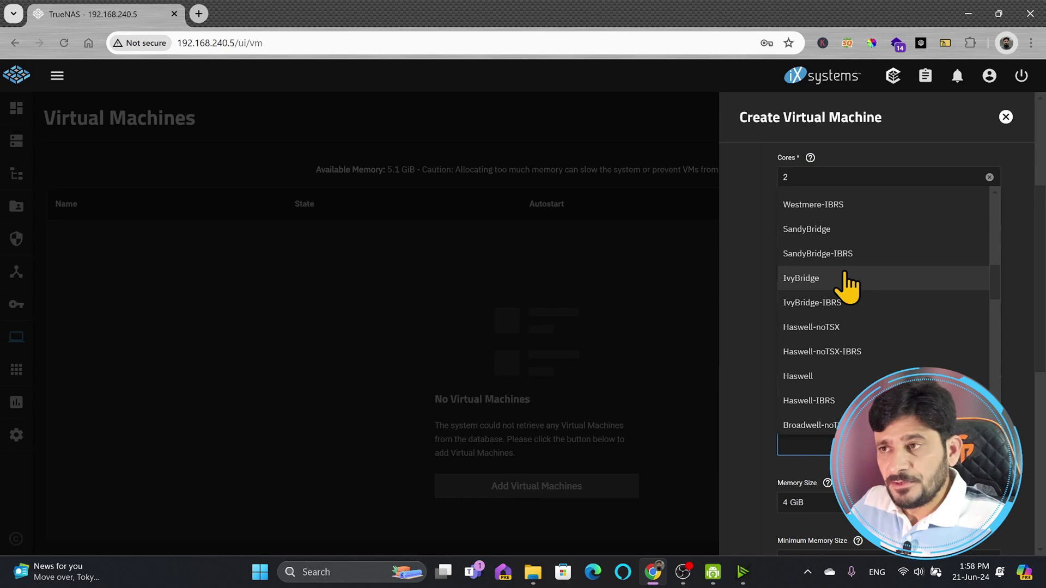
left_click(846, 278)
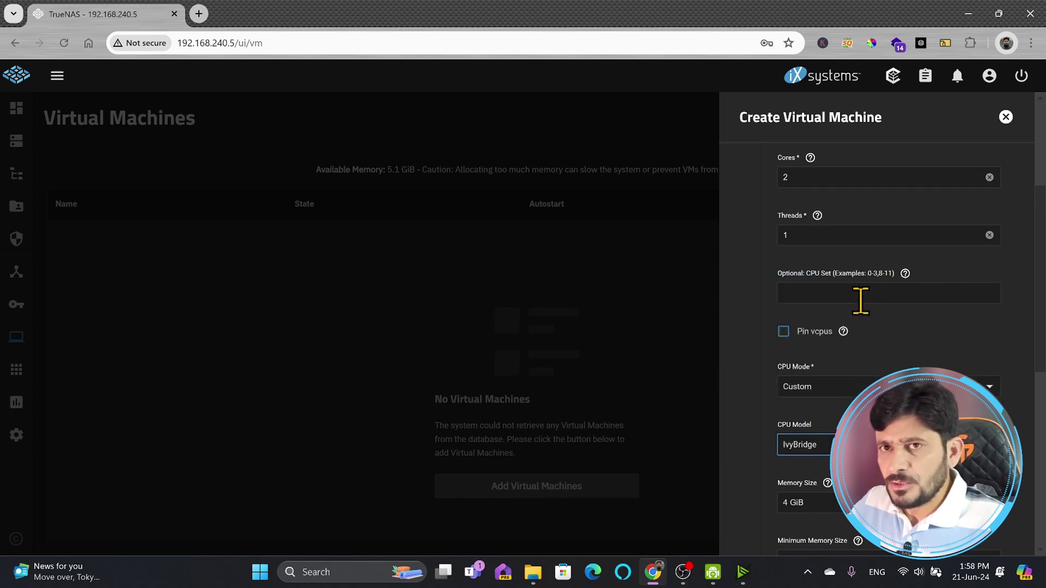
scroll(834, 305, "down", 2)
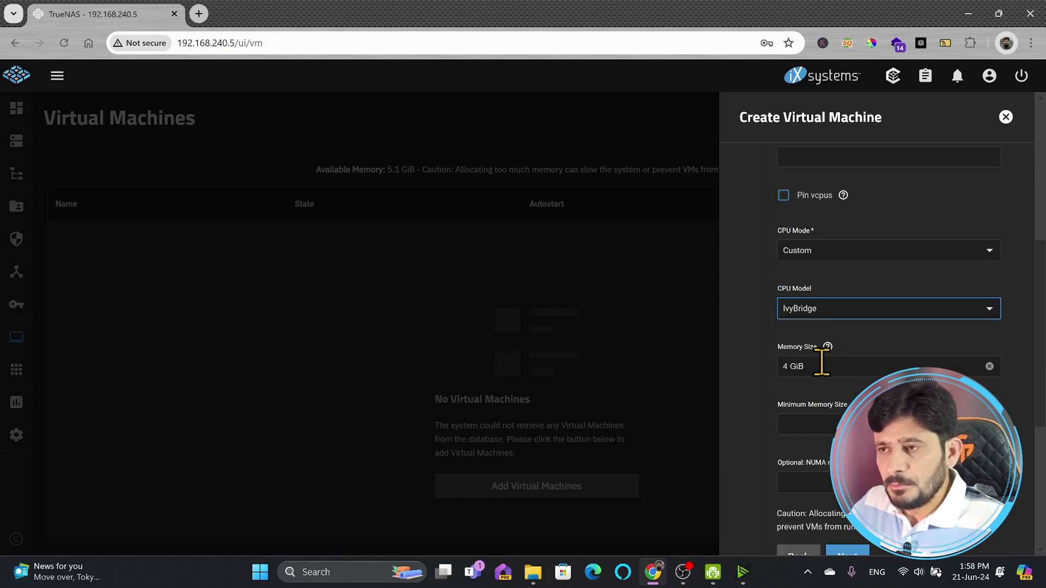
- Set memory size to 4 GiB and move on to the Disks step
left_click_drag(807, 367, 714, 368)
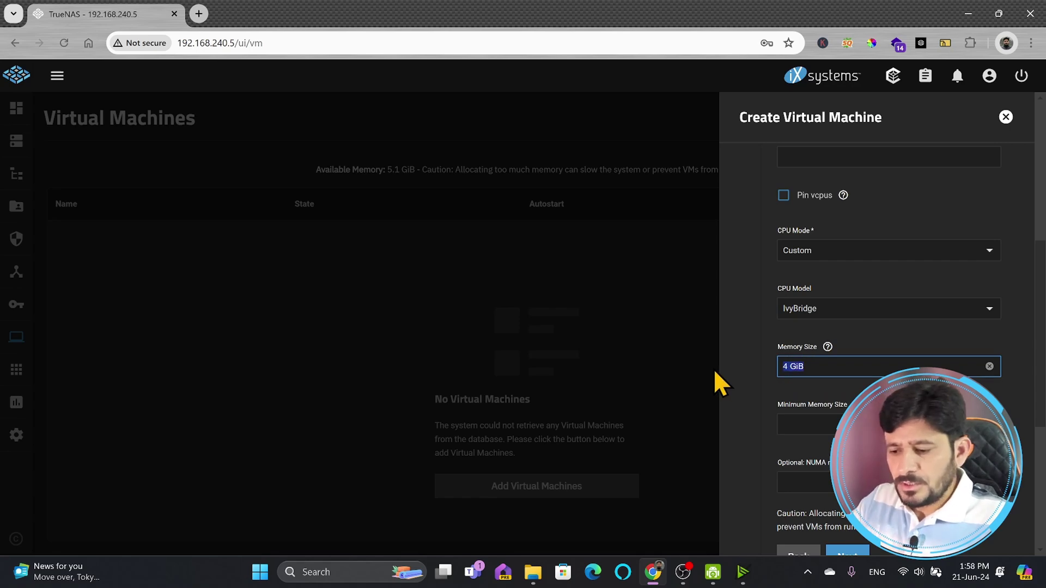
key("BackSpace")
type("8 GiB")
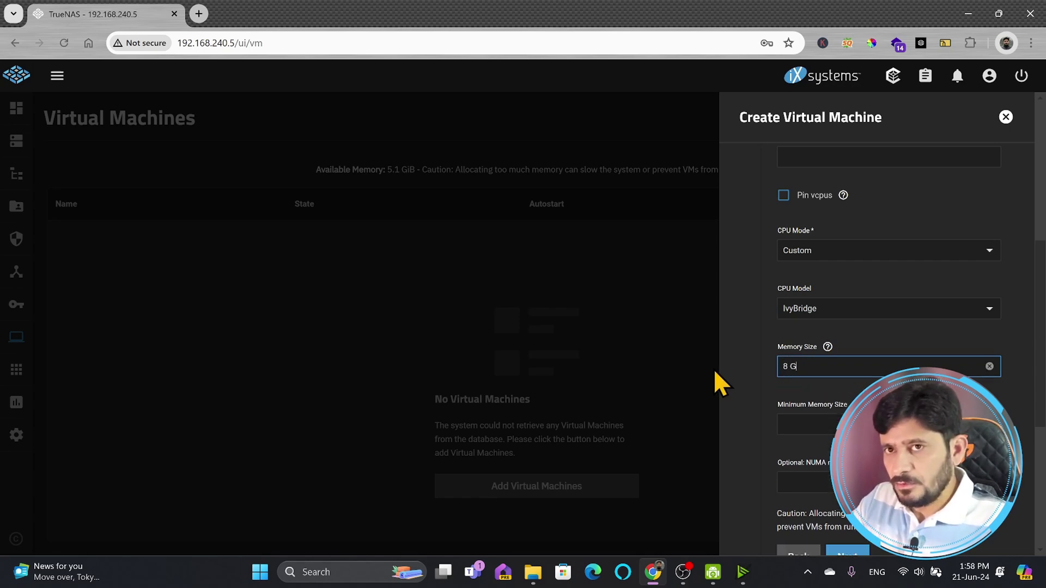
key("Tab")
triple_click(819, 366)
type("4 G")
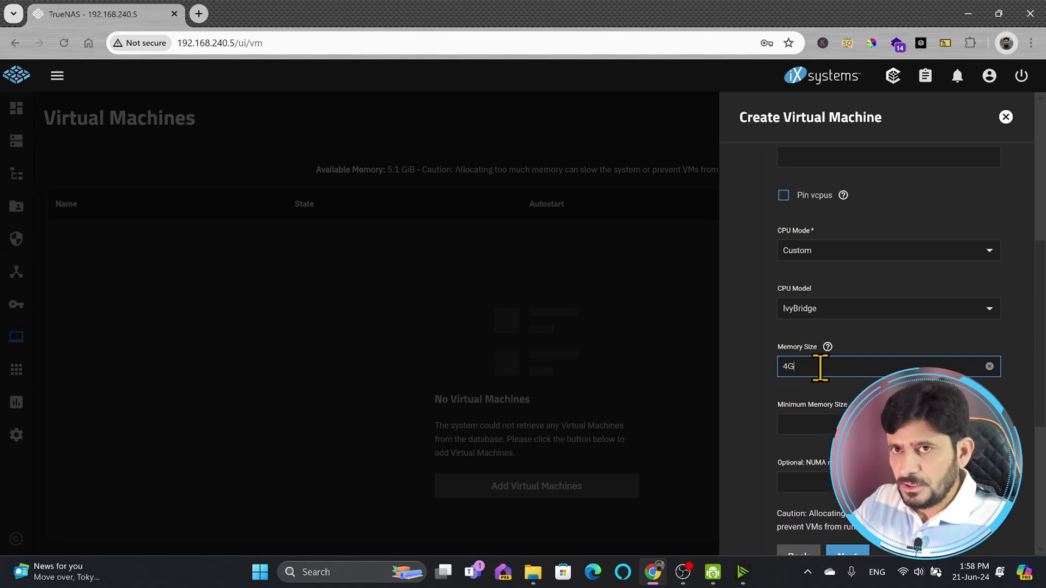
type("iB")
key("Tab")
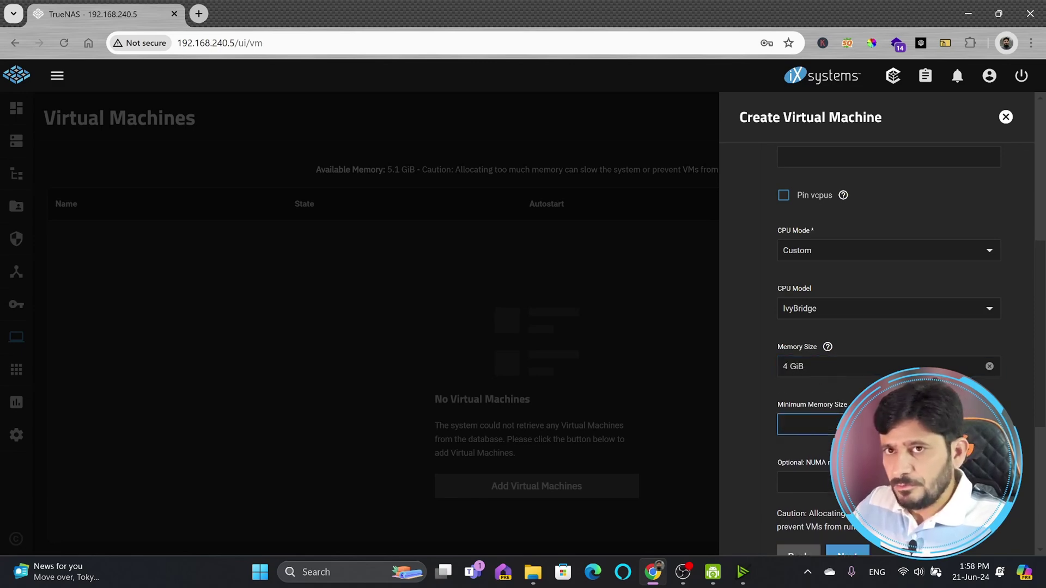
left_click(850, 554)
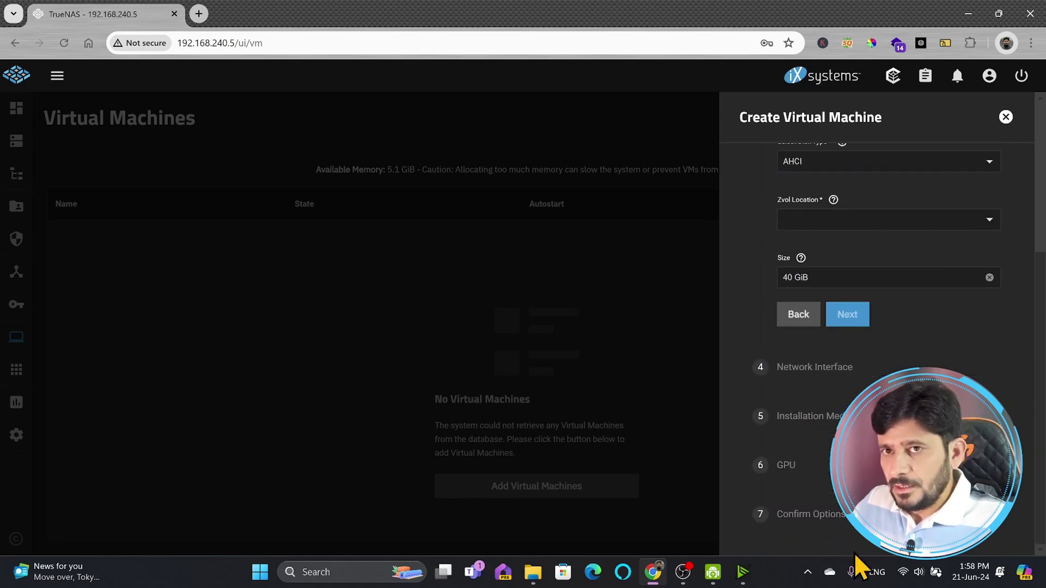
- Create a new 40 GiB AHCI disk image in SSD/Virutal_Disks and continue
scroll(787, 289, "up", 4)
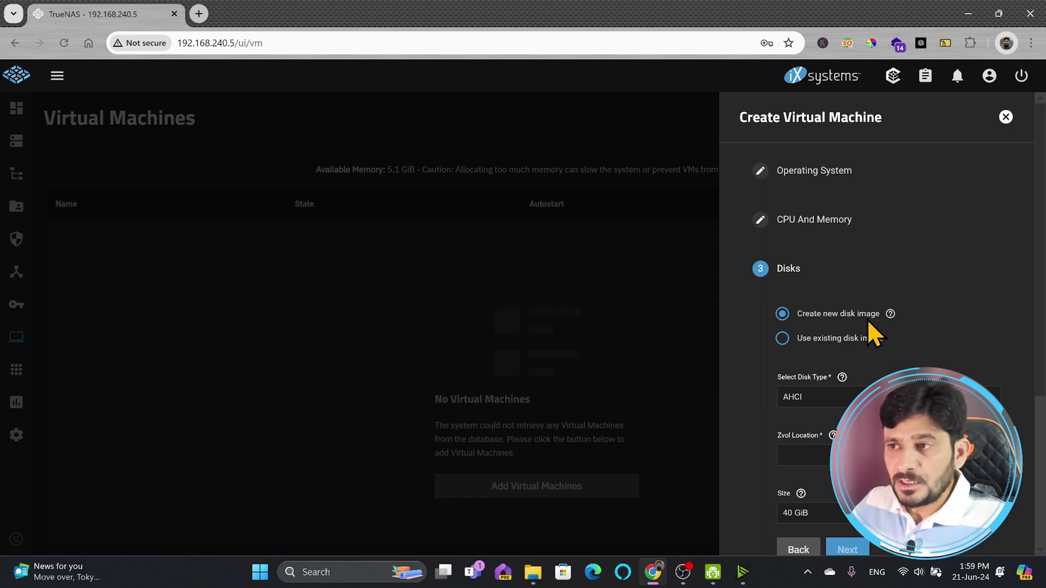
scroll(827, 343, "down", 1)
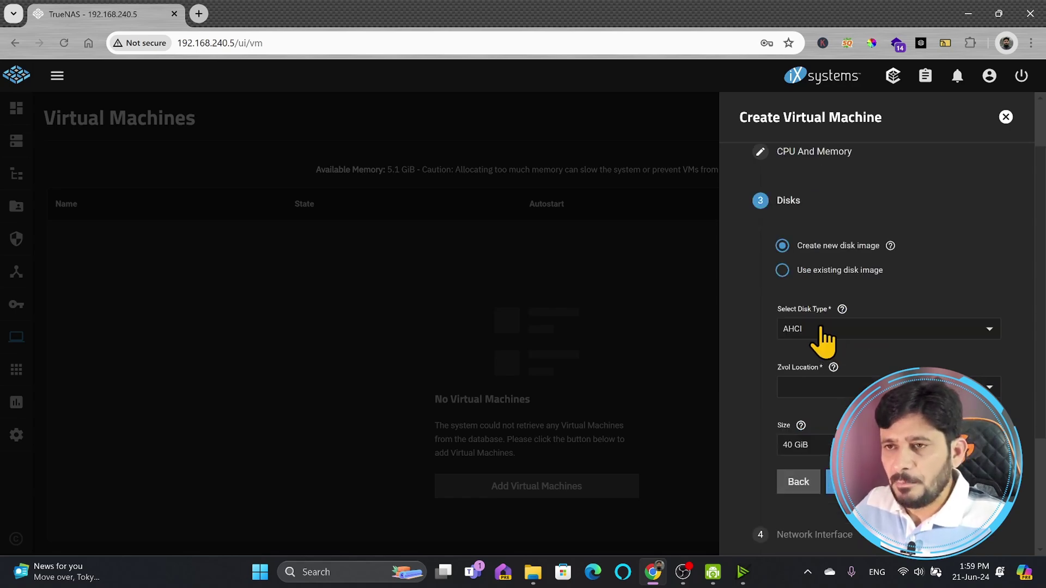
left_click(819, 389)
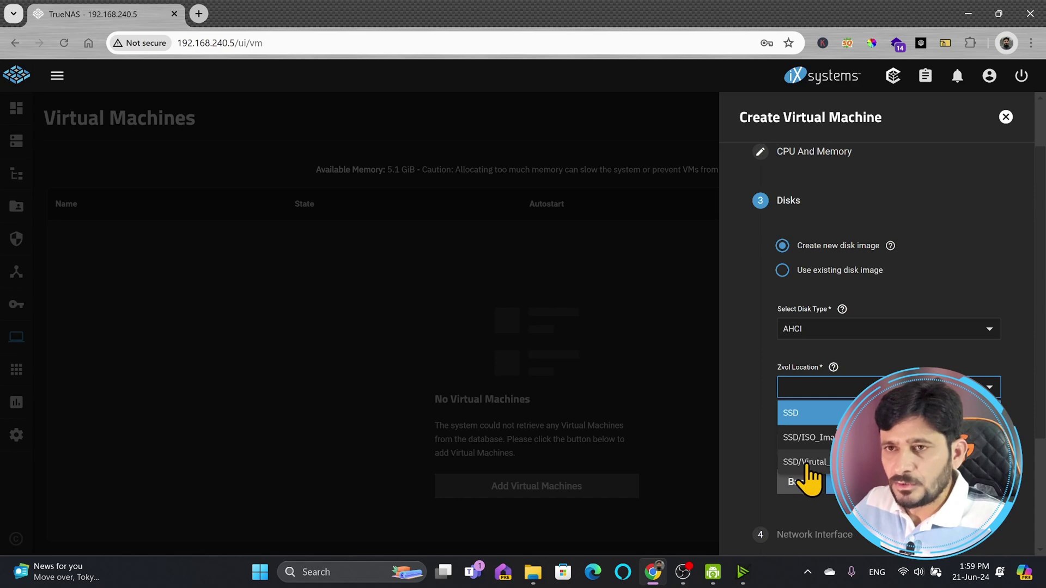
left_click(806, 463)
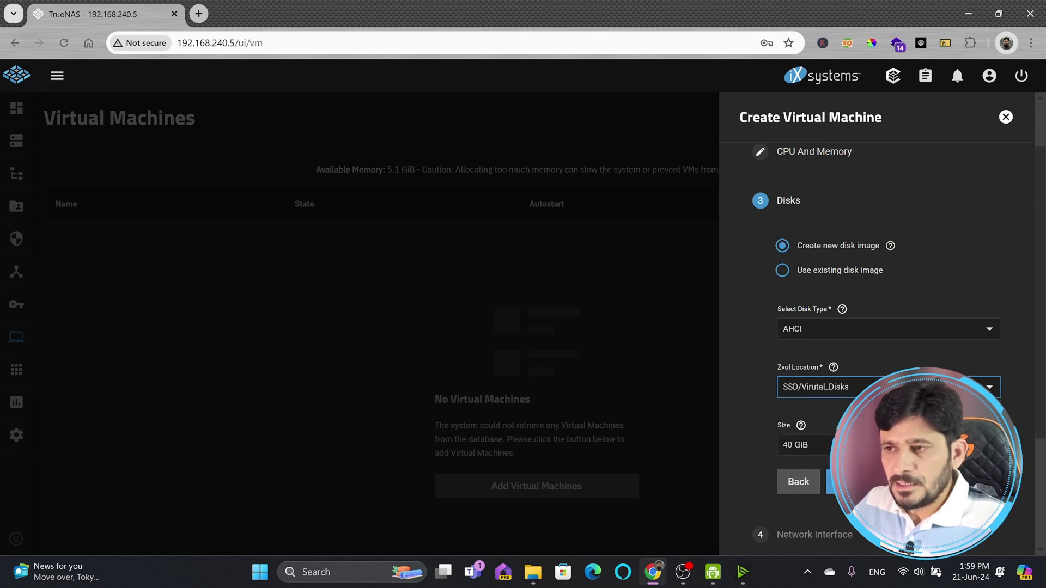
scroll(877, 349, "down", 3)
left_click(846, 326)
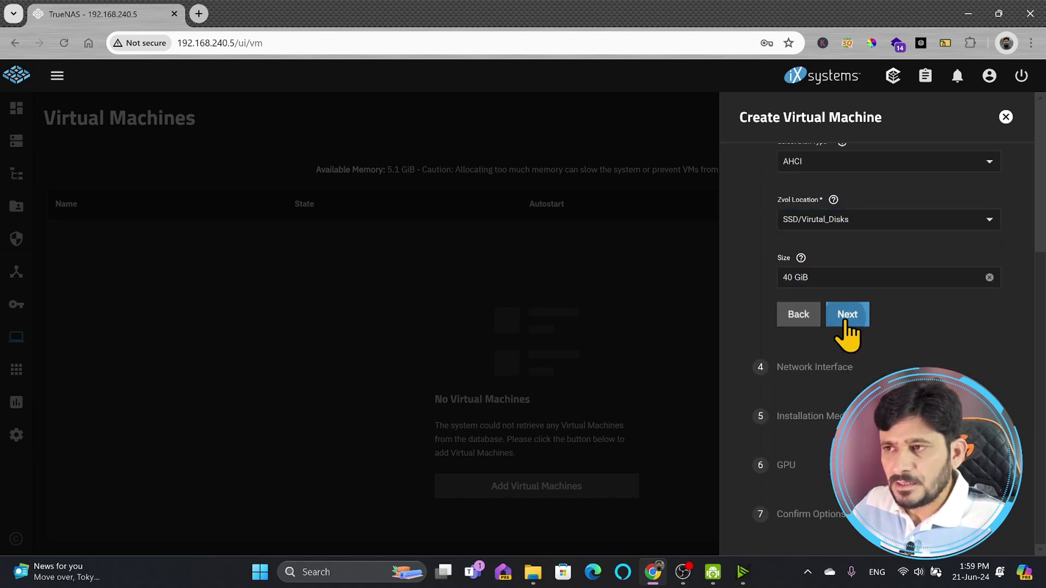
- Keep a VirtIO adapter attached to enp2s0: syncbricks-lan and continue
scroll(859, 332, "up", 1)
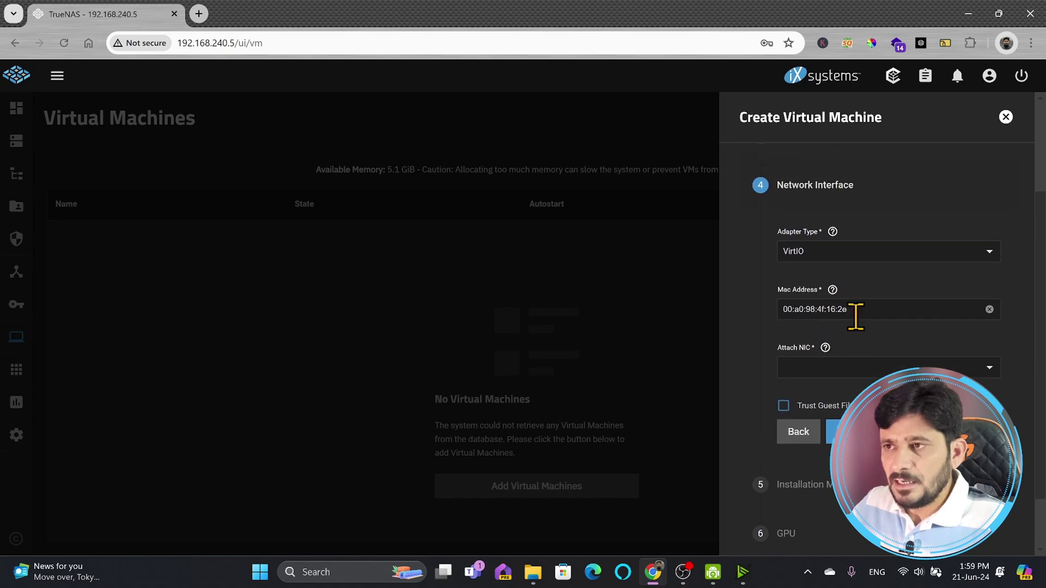
left_click(852, 252)
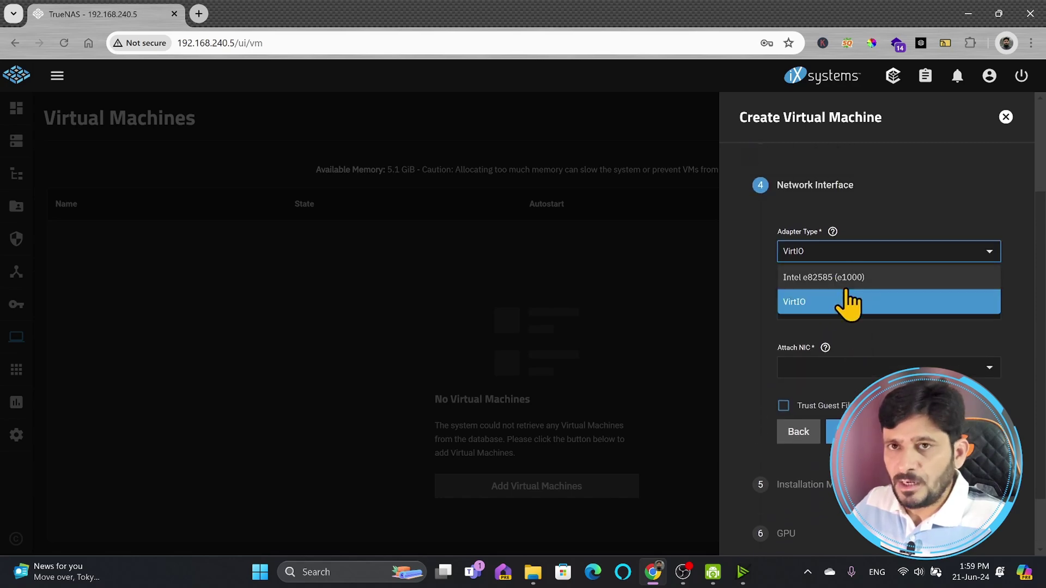
left_click(839, 300)
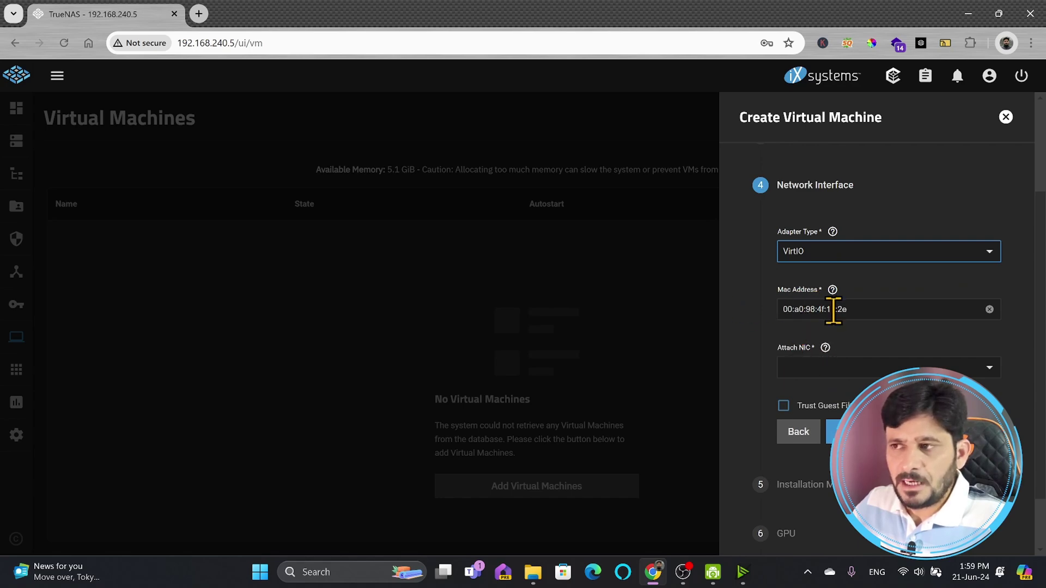
left_click(857, 367)
left_click(801, 401)
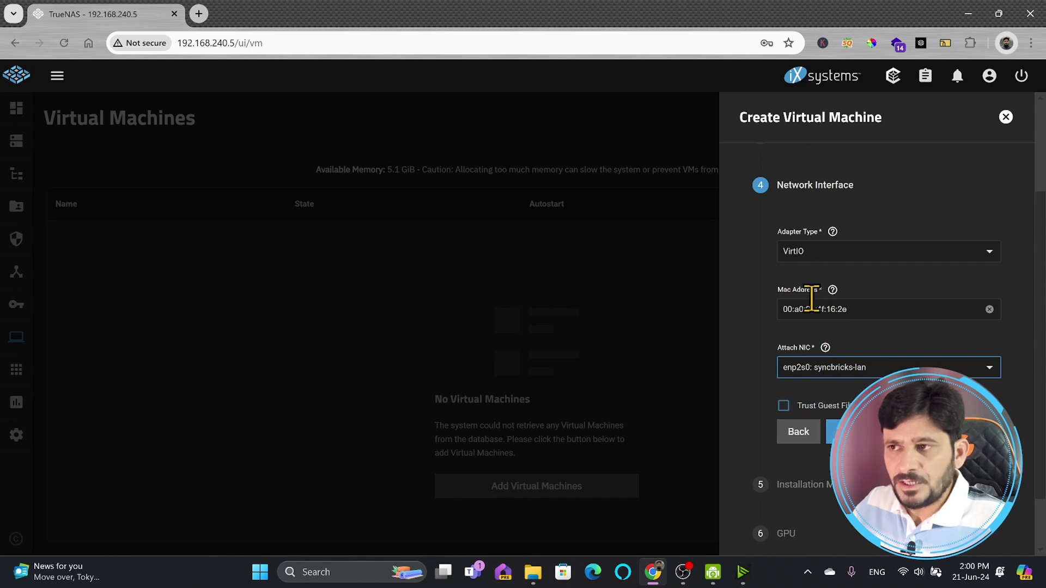
left_click(839, 432)
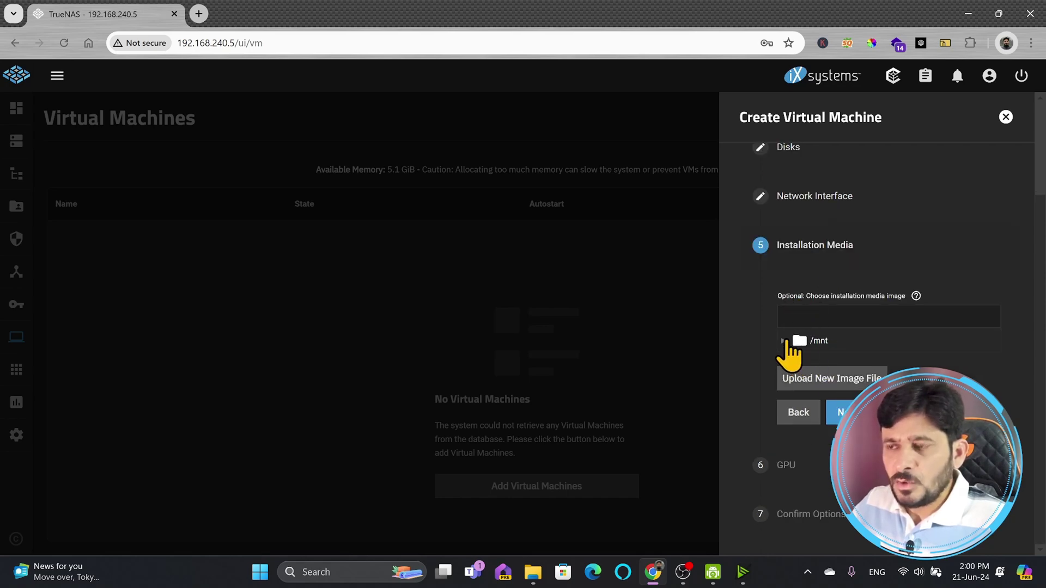
- Browse the installation media tree to /mnt/SSD/ISO_Images
left_click(785, 340)
left_click(815, 362)
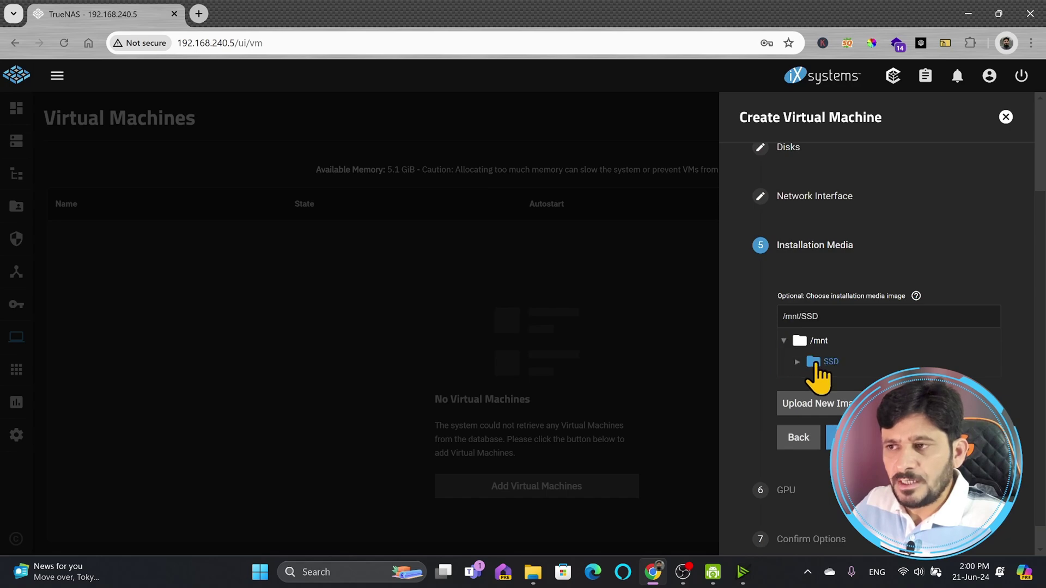
left_click(797, 362)
left_click(830, 384)
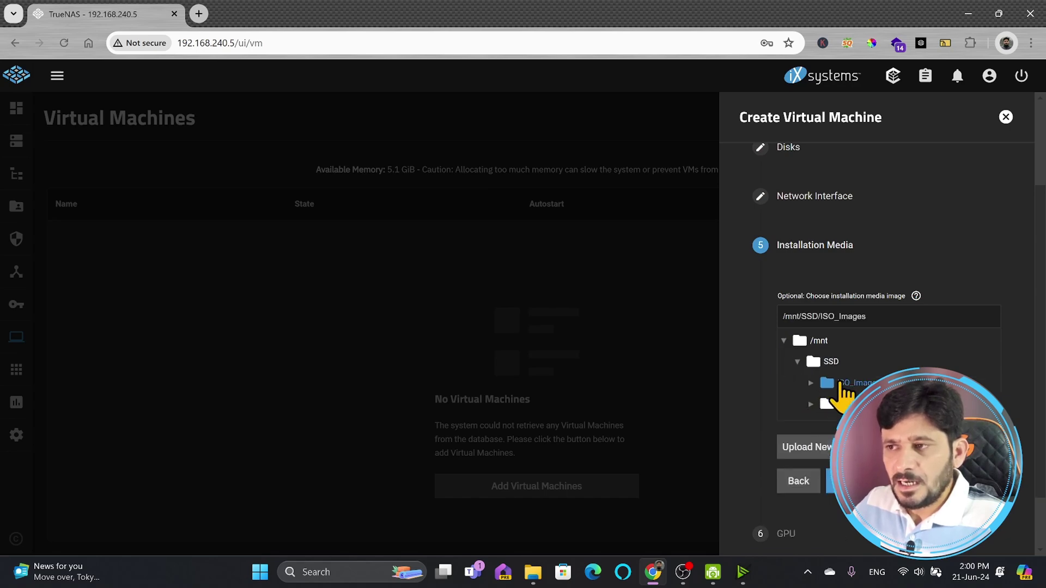
- Upload the Windows10.iso file from the computer into /mnt/SSD/ISO_Images
left_click(824, 453)
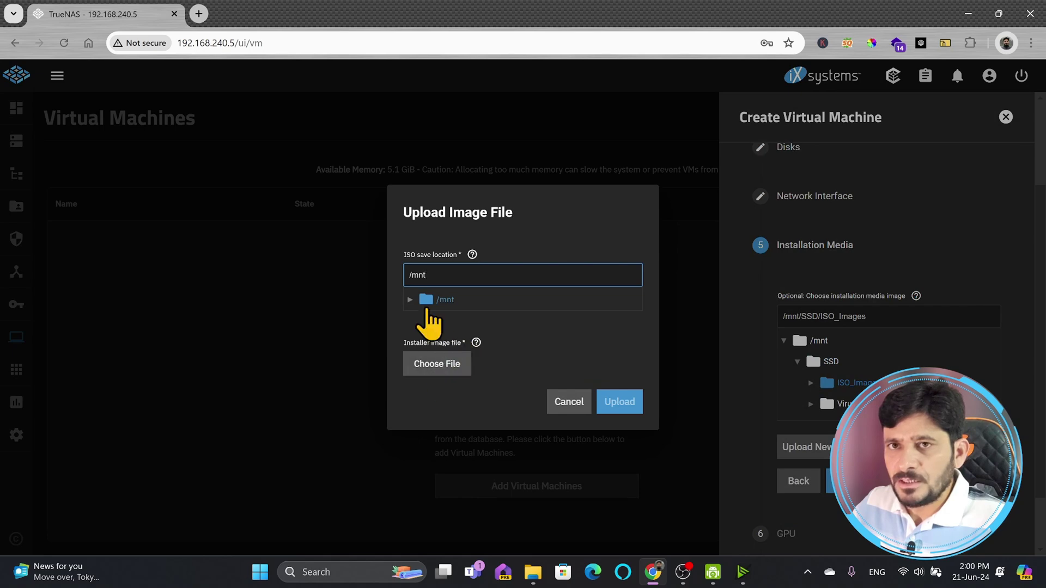
left_click(411, 299)
left_click(453, 309)
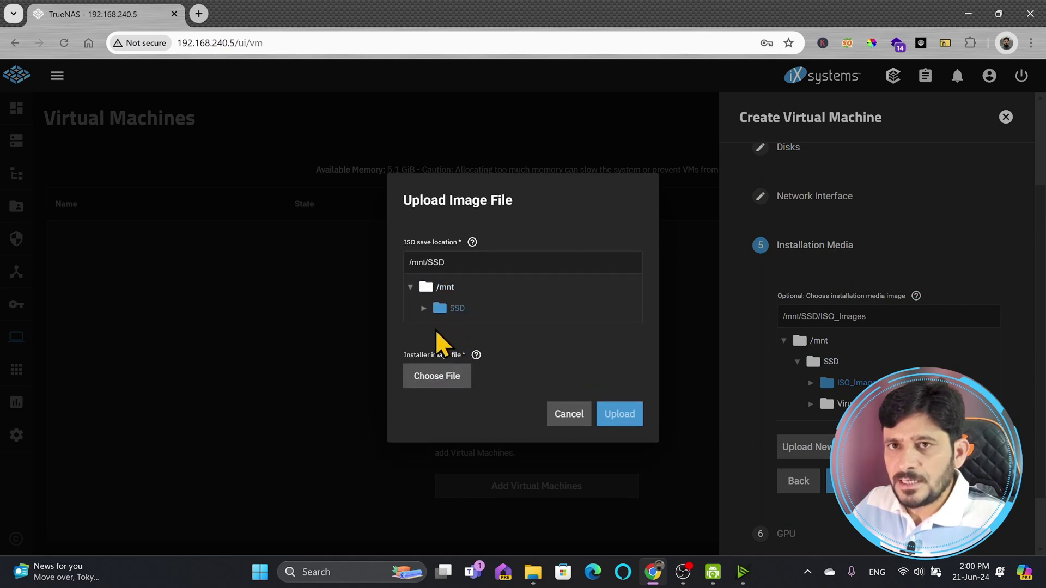
left_click(426, 307)
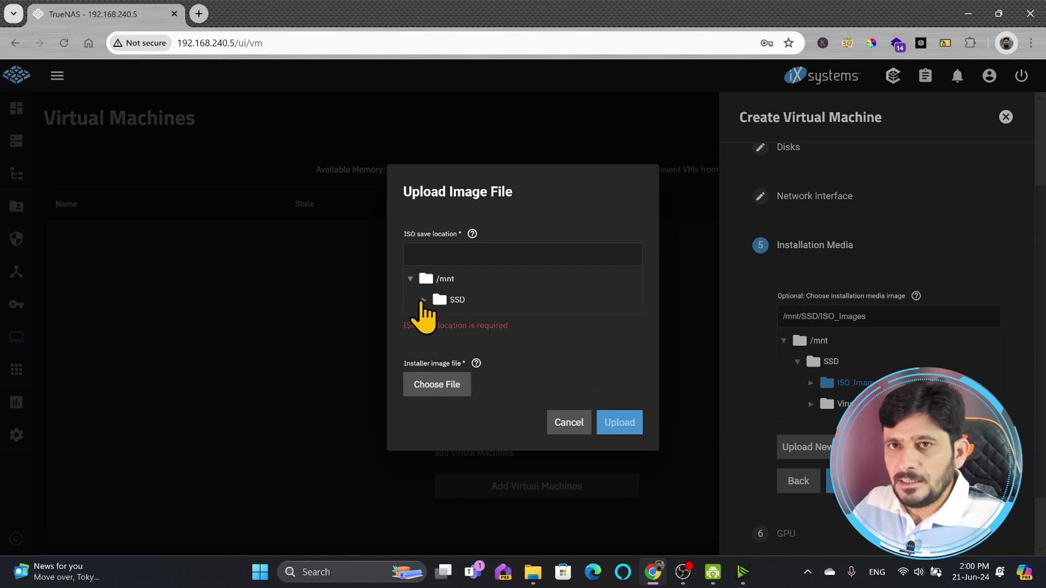
left_click(423, 300)
left_click(486, 307)
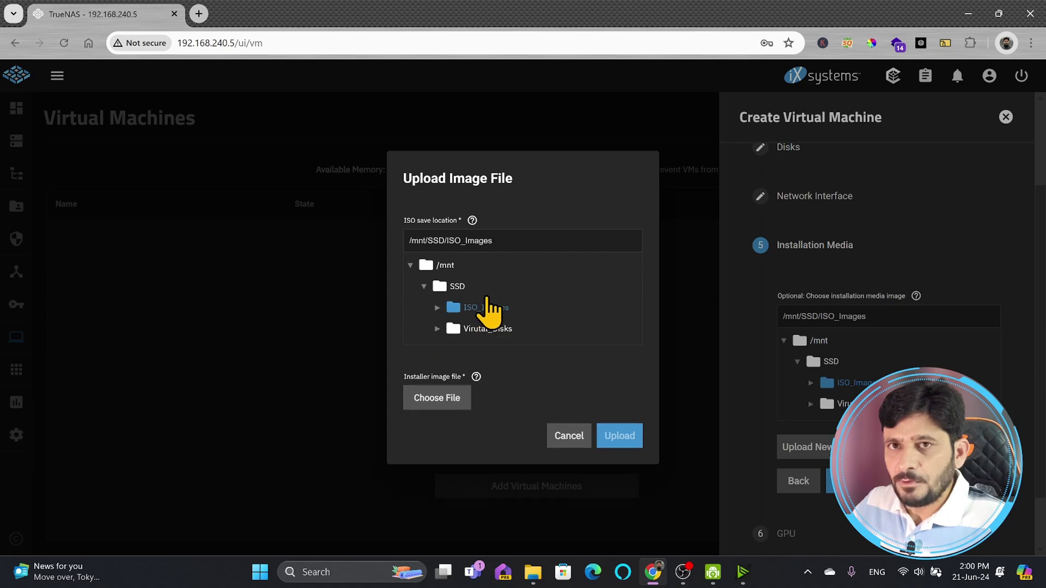
left_click(445, 400)
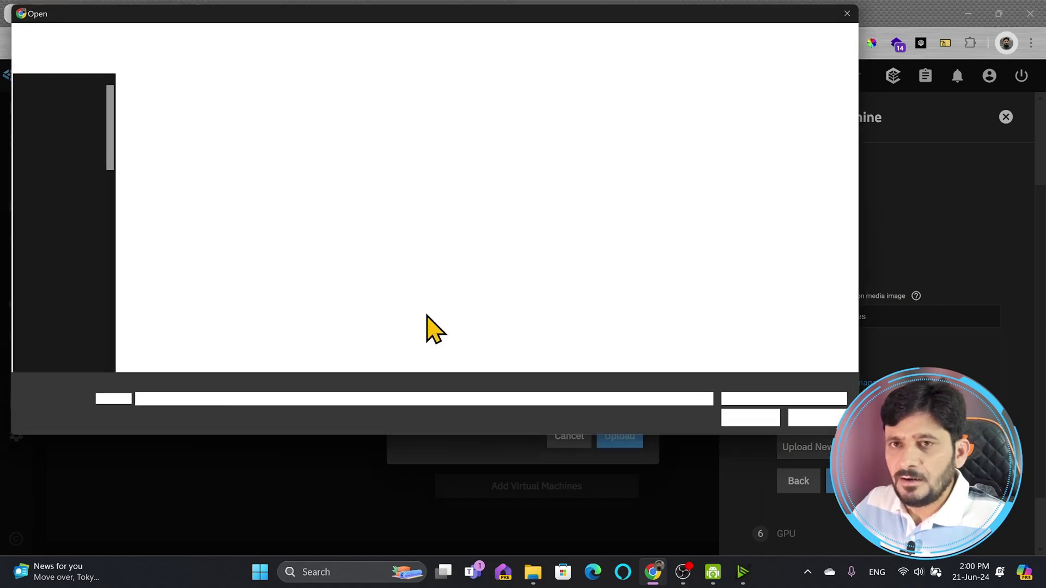
left_click(187, 275)
double_click(187, 276)
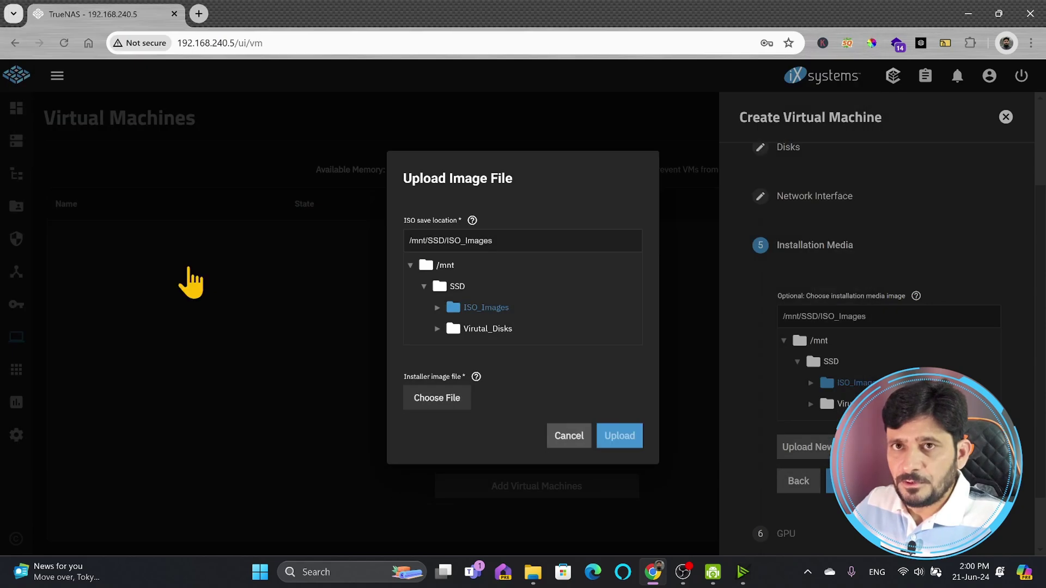
left_click(621, 448)
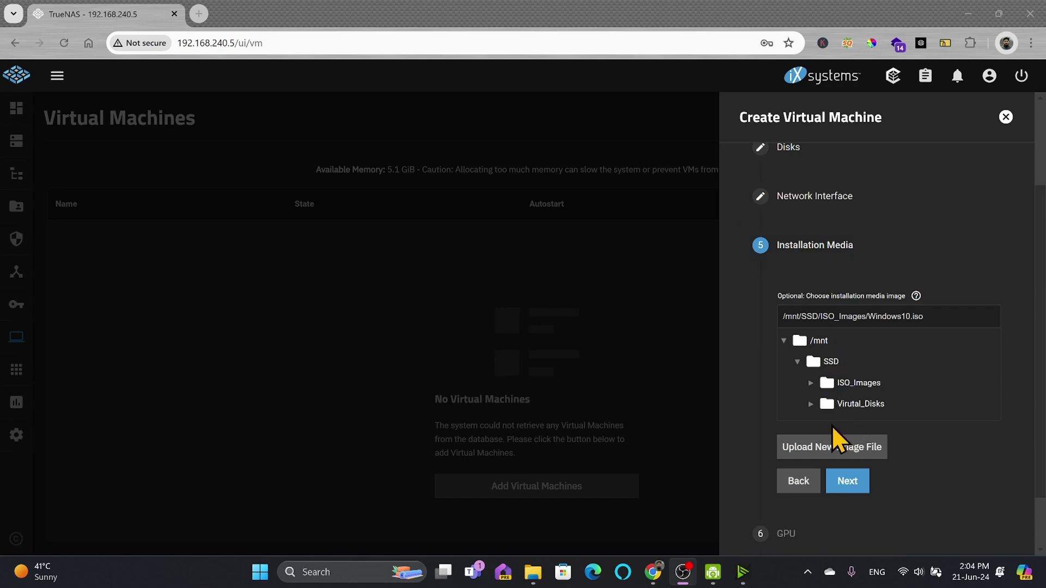
- Use ISO_Images/Windows10.iso as the installation media and proceed to the GPU step
left_click(811, 383)
left_click(874, 405)
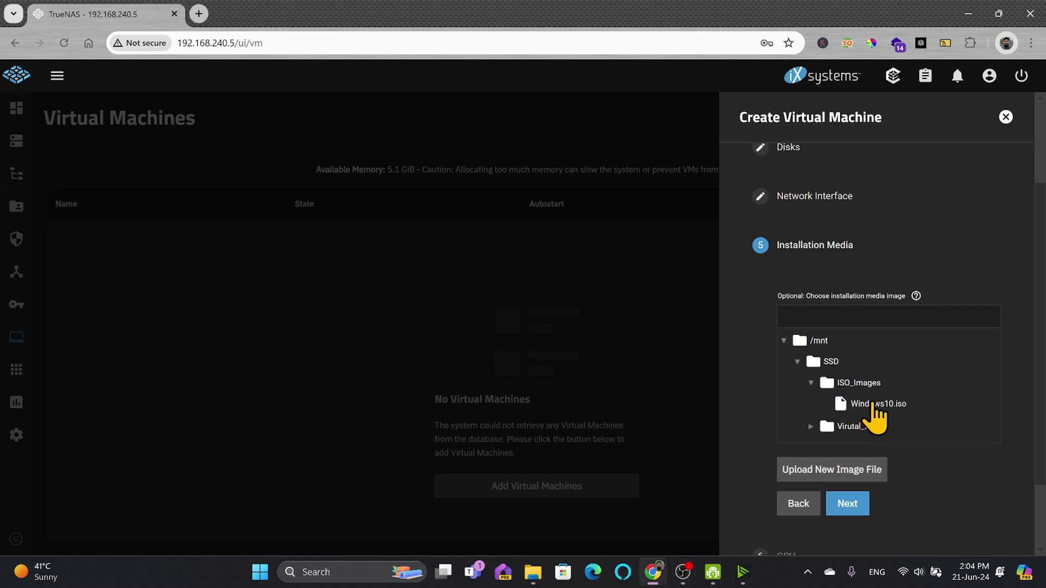
left_click(873, 406)
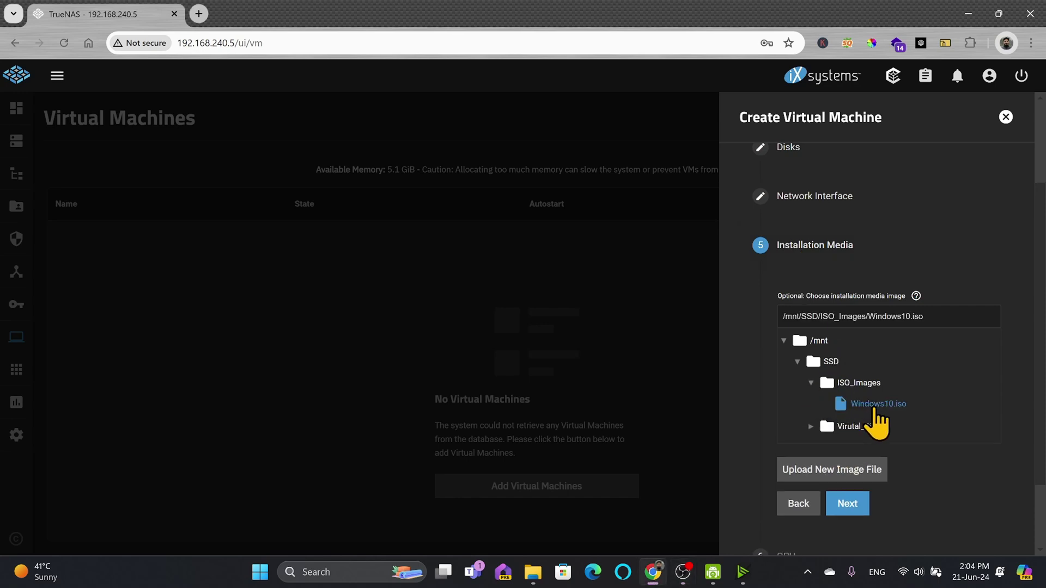
left_click(848, 504)
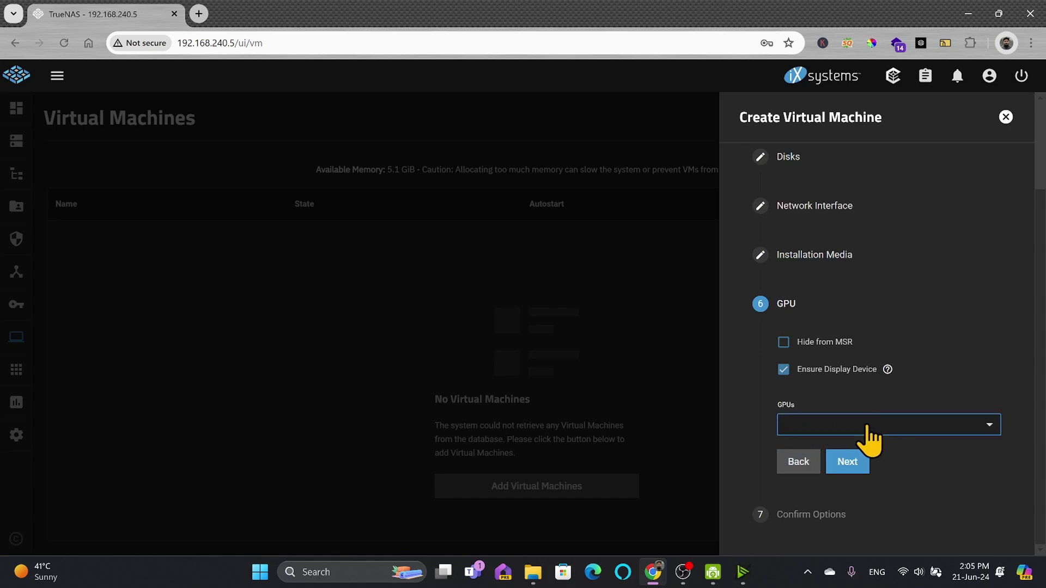
- Deselect the Intel HD Graphics 500 GPU and continue to Confirm Options
left_click(932, 436)
left_click(828, 451)
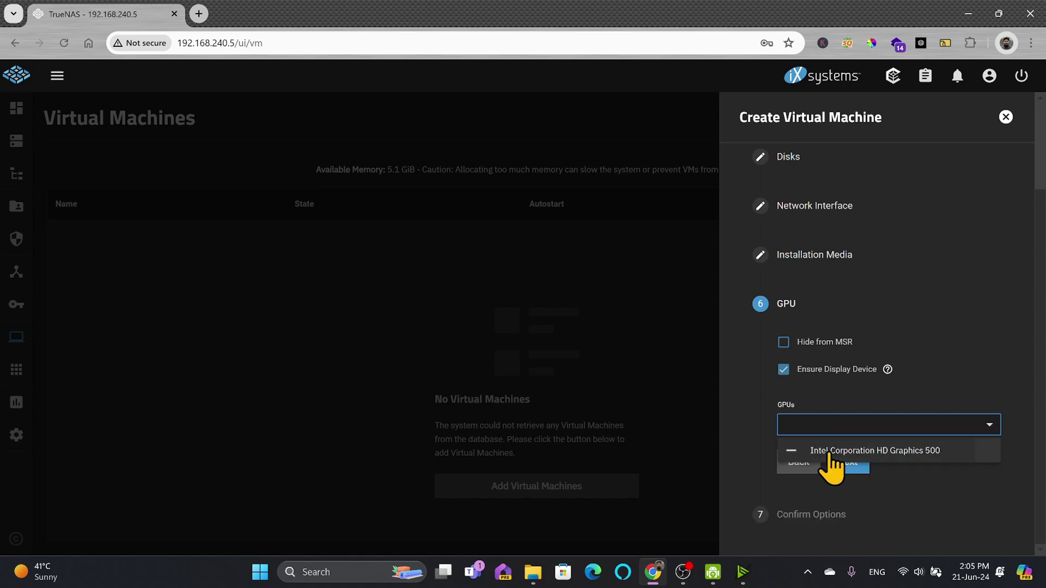
left_click(881, 516)
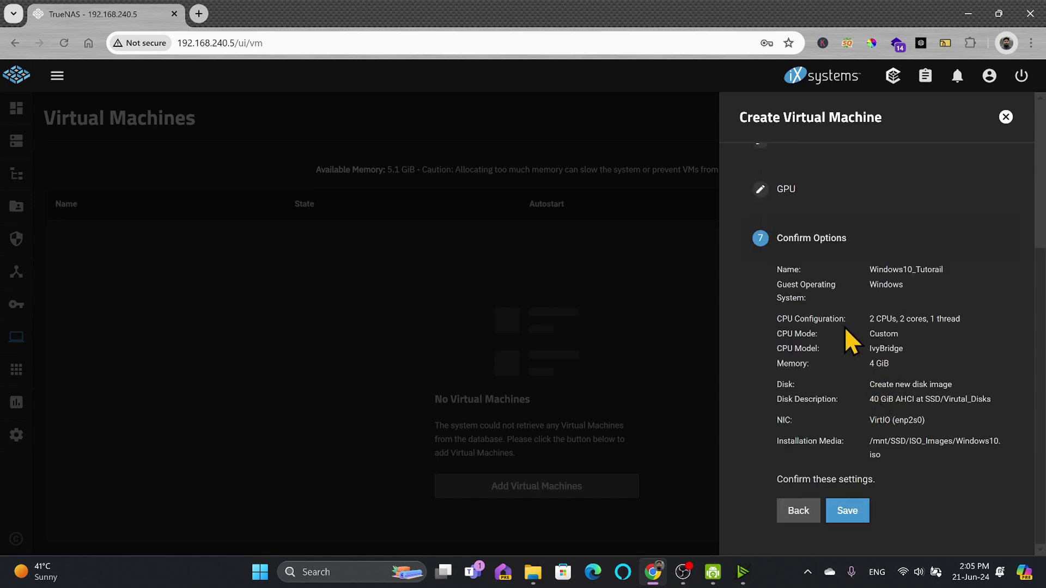
- Save the Windows10_Tutorial VM and expand its row to show 2 vCPUs and 4 GiB memory
left_click(857, 507)
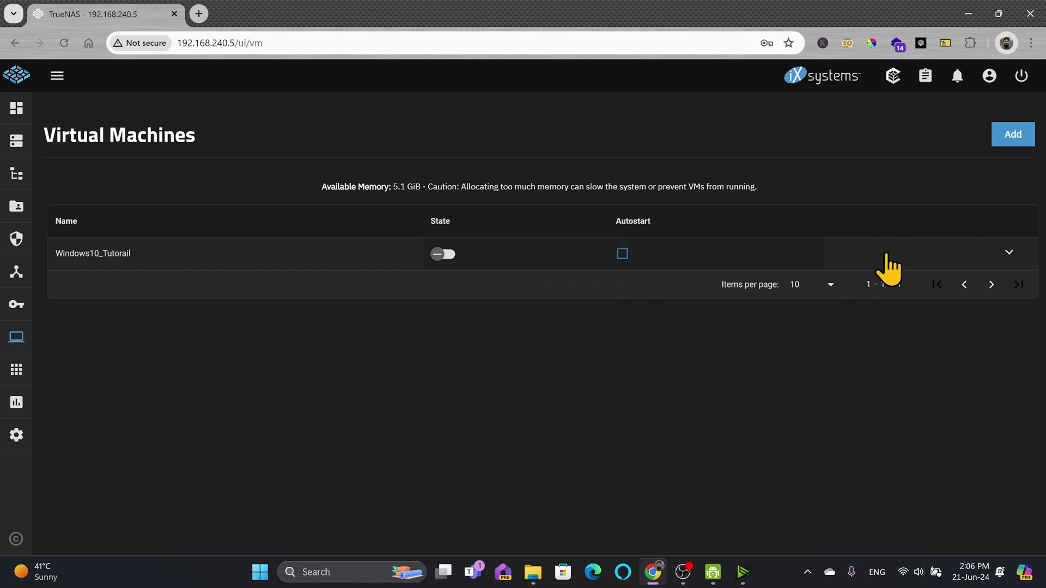
left_click(1009, 253)
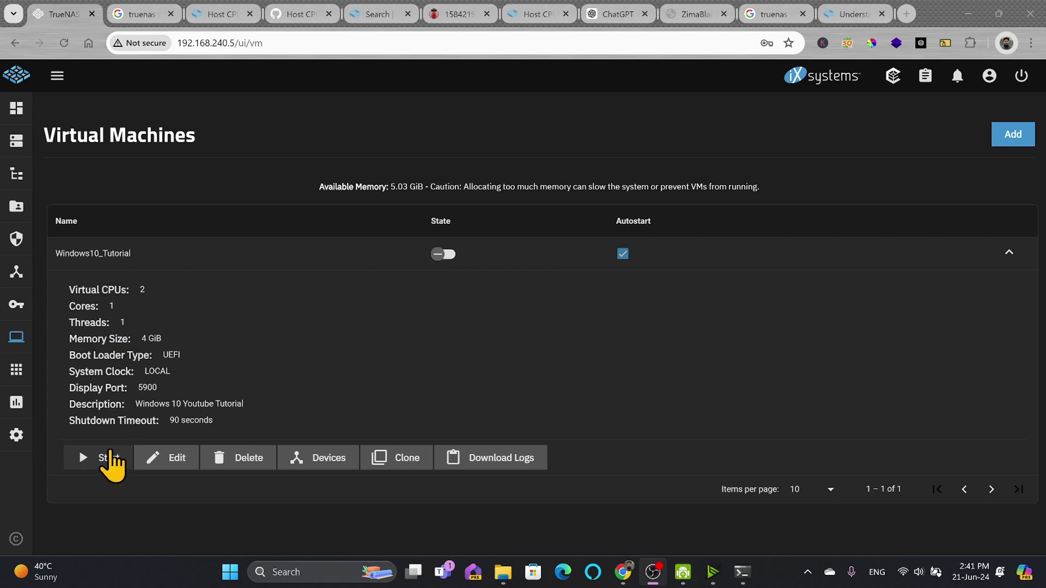
- Edit the Windows10_Tutorial VM and set its boot method to Legacy BIOS
left_click(168, 462)
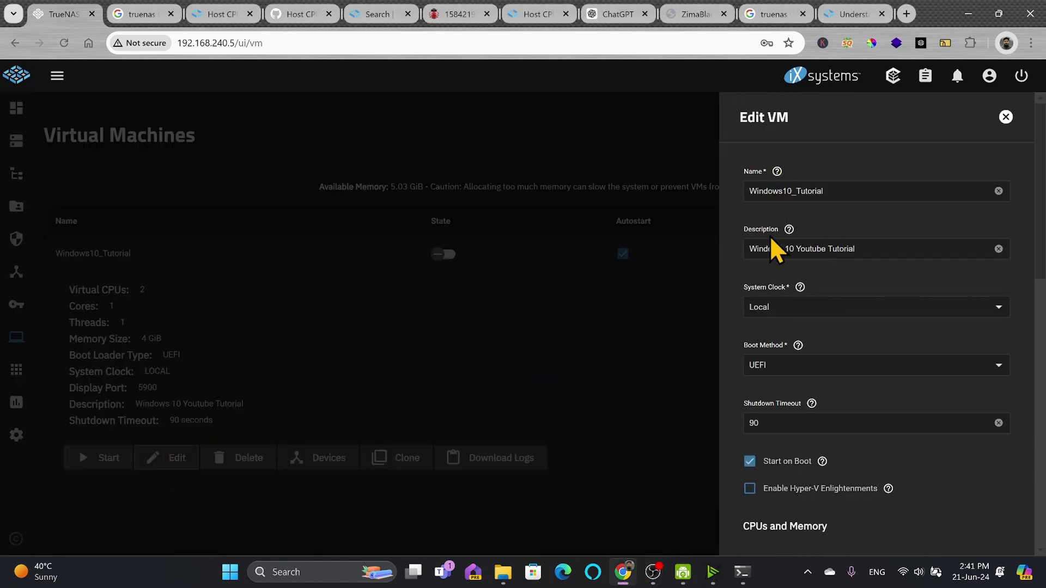
left_click(815, 367)
left_click(785, 416)
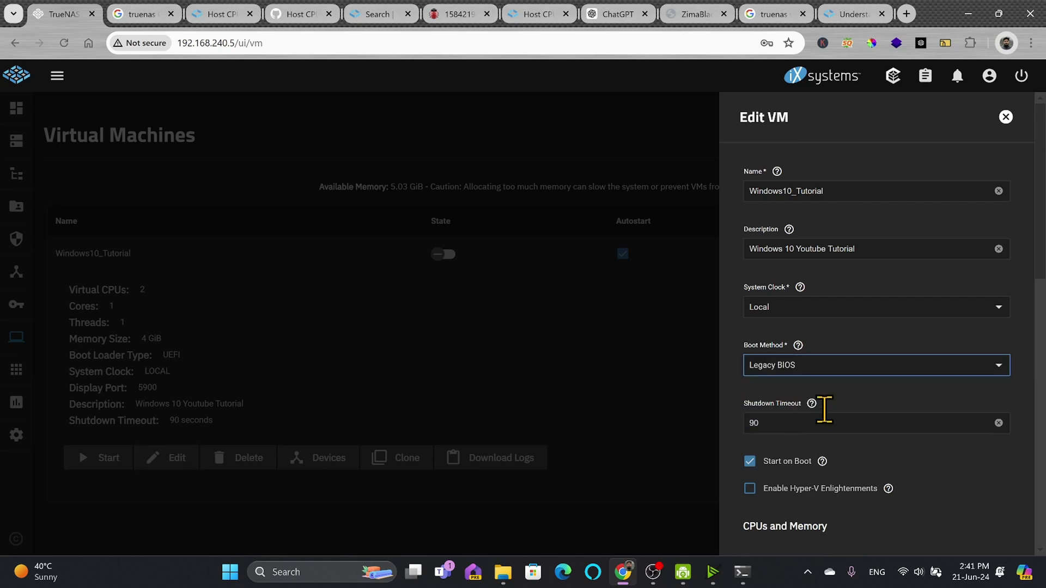
- Change the VM's CPU mode to Host Model
scroll(901, 409, "down", 3)
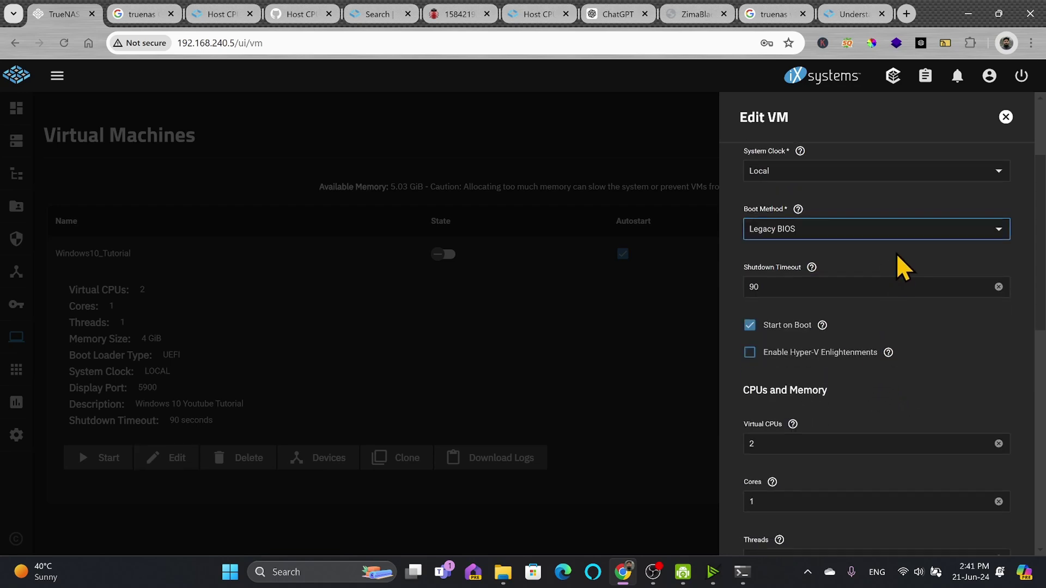
scroll(899, 267, "up", 1)
scroll(896, 275, "down", 3)
scroll(805, 313, "down", 4)
left_click(757, 303)
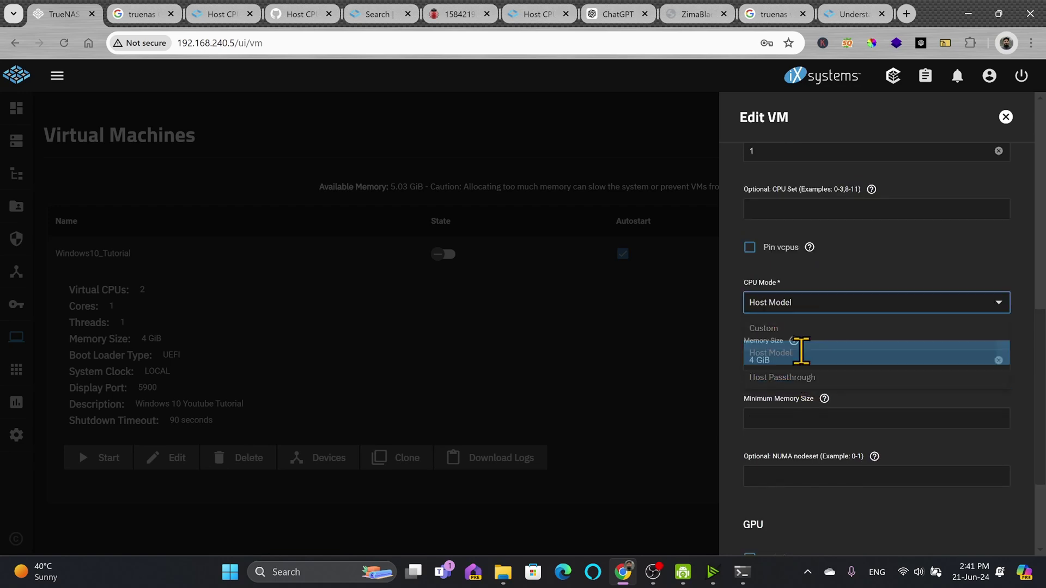
left_click(812, 308)
left_click(799, 329)
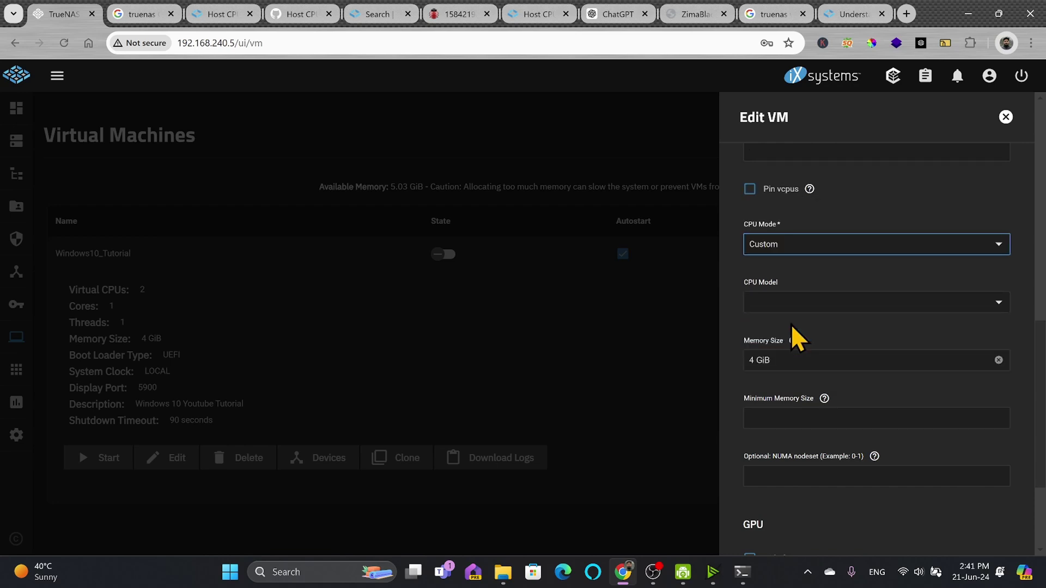
left_click(812, 244)
left_click(812, 294)
- Save the edited VM settings
scroll(859, 366, "down", 2)
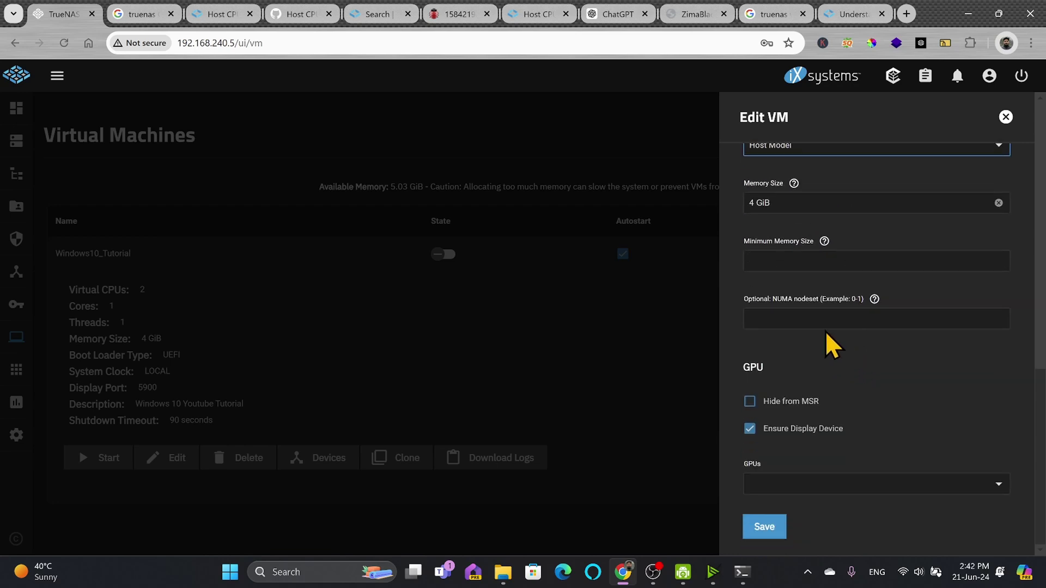
scroll(790, 354, "up", 2)
scroll(779, 425, "down", 1)
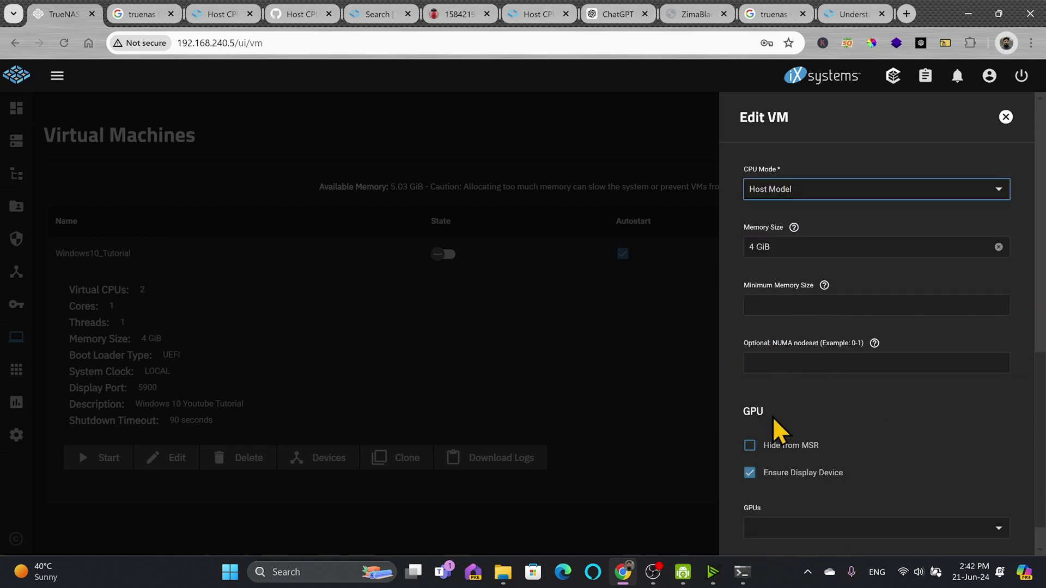
scroll(775, 418, "down", 1)
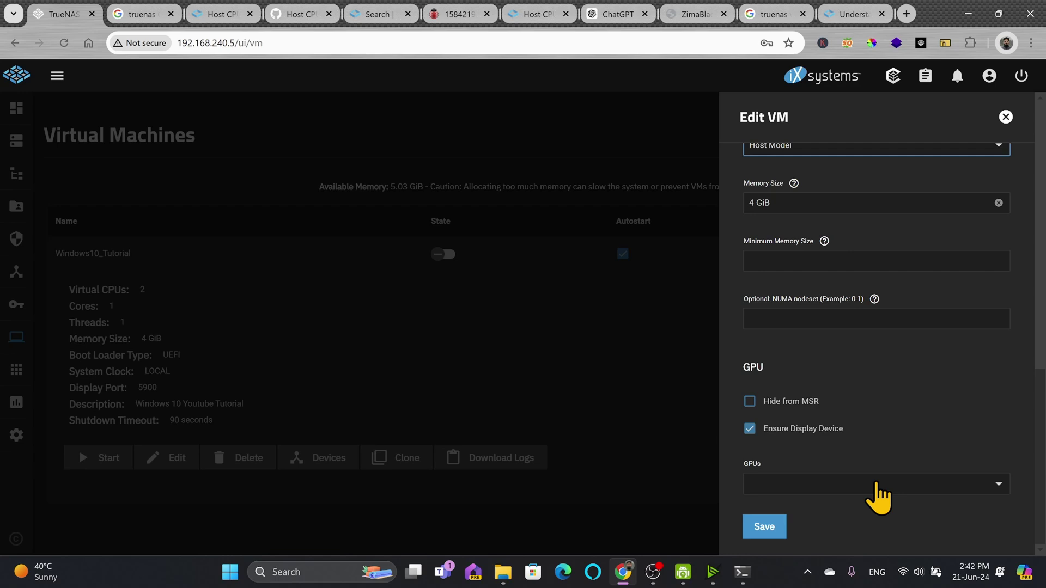
left_click(774, 525)
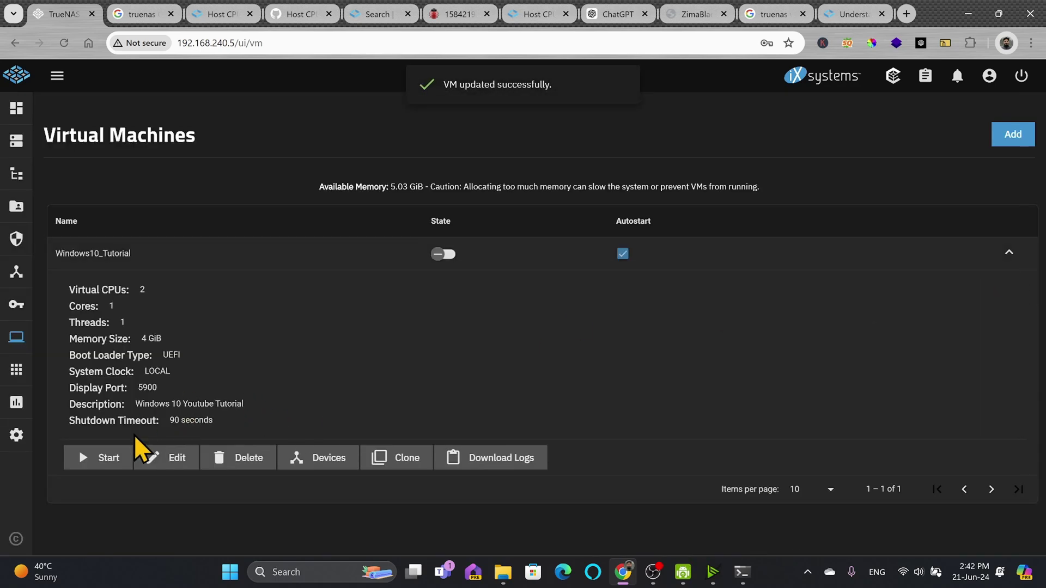
- Start the Windows10_Tutorial VM and open its SPICE console display
left_click(103, 459)
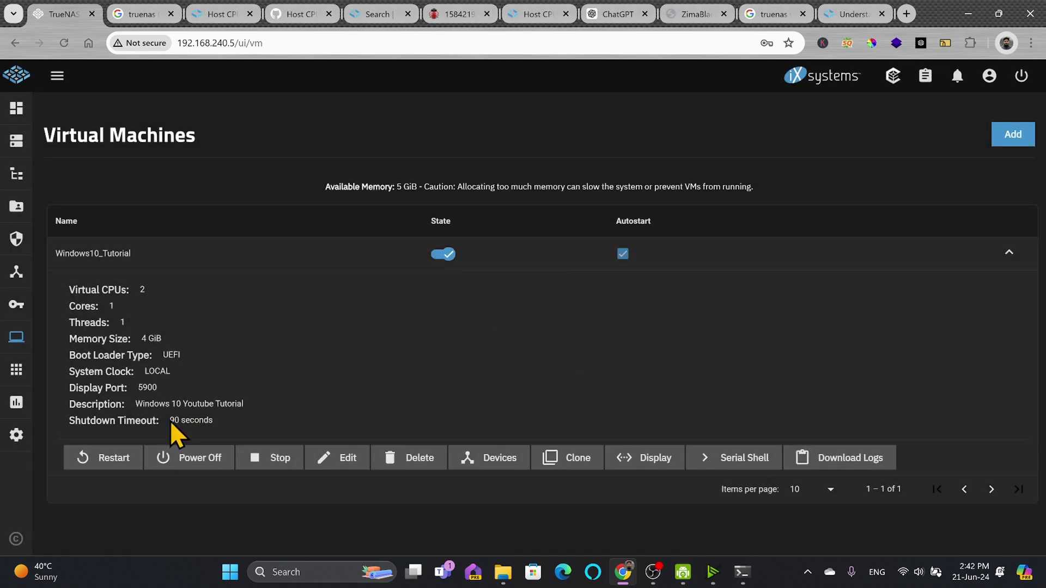
left_click(657, 460)
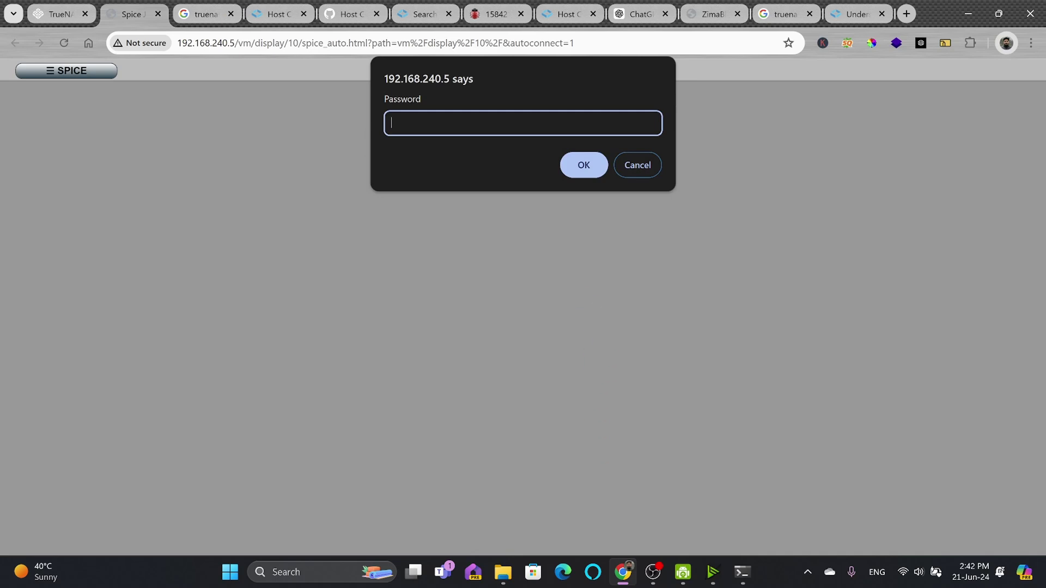
- Connect without a password and leave the UEFI shell with 'exit'
key("Return")
type("exit")
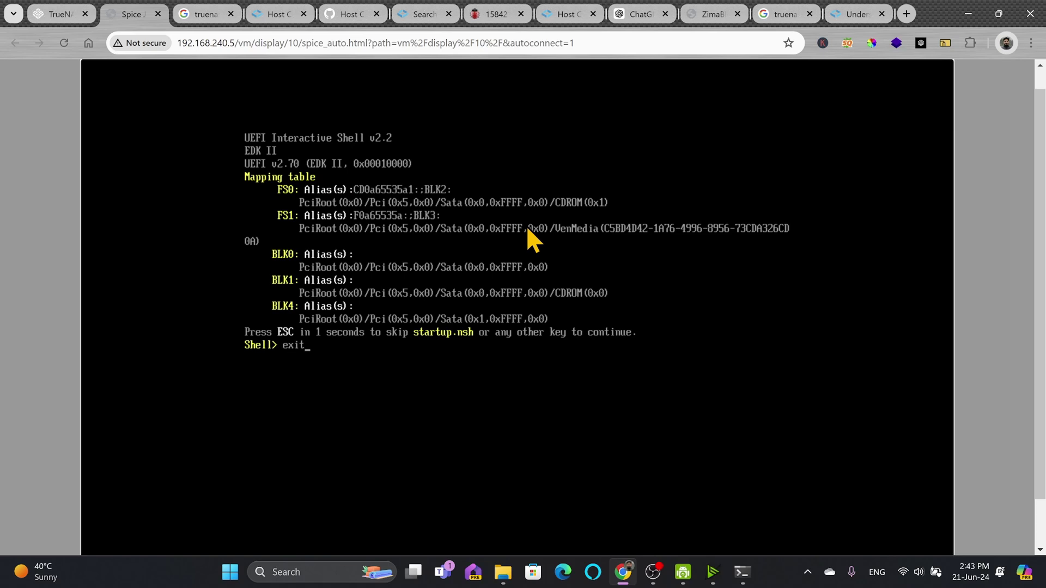
key("Return")
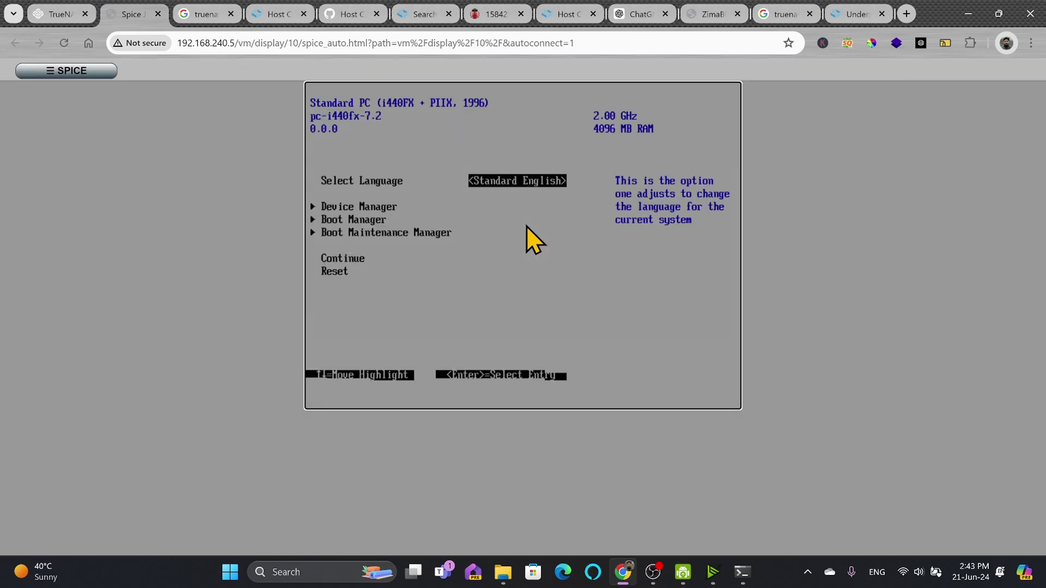
- Boot the VM from the UEFI QEMU DVD-ROM via the firmware Boot Manager
key("Down")
key("Down")
key("Up")
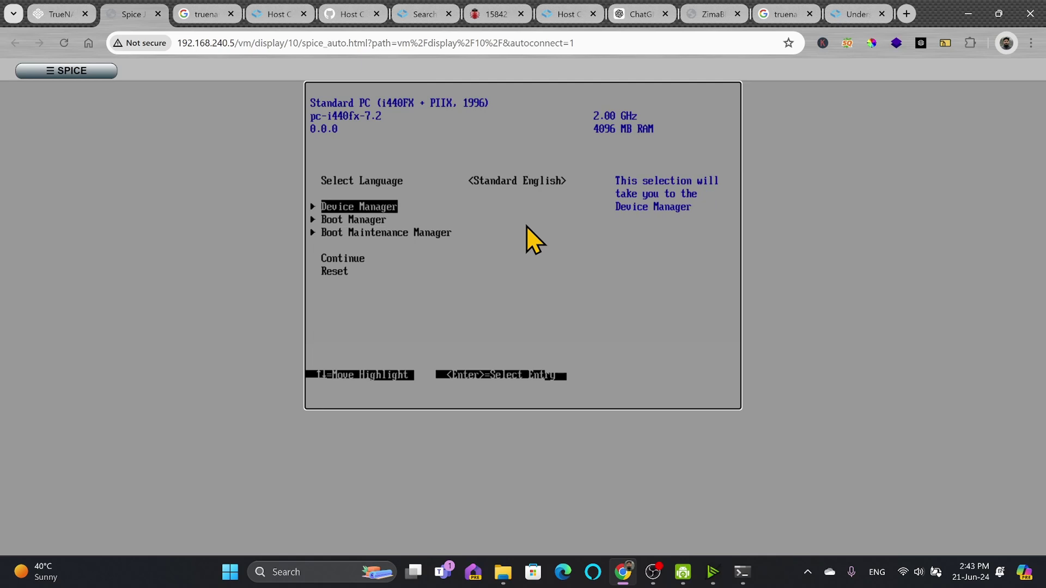
key("Down")
key("Return")
key("Down")
key("Down")
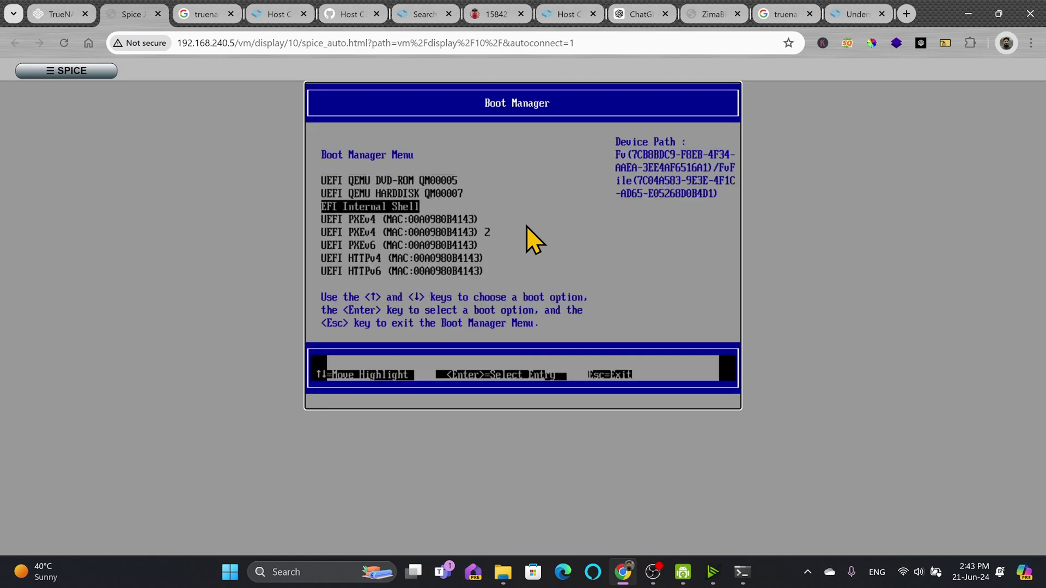
key("Up")
key("Up")
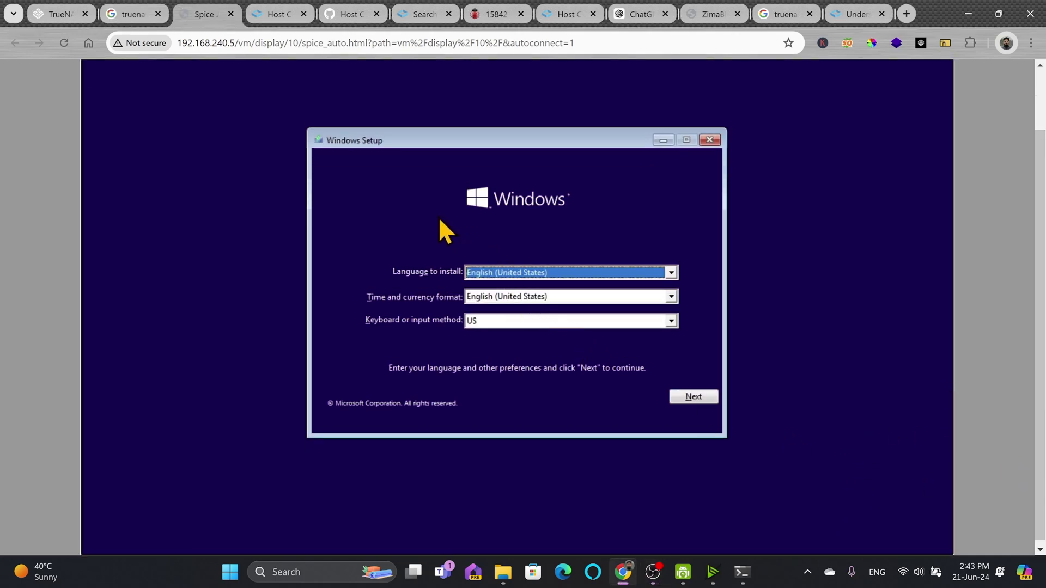
- Accept the language settings and install Windows onto the 40 GB unallocated Drive 0
left_click(693, 397)
left_click(521, 299)
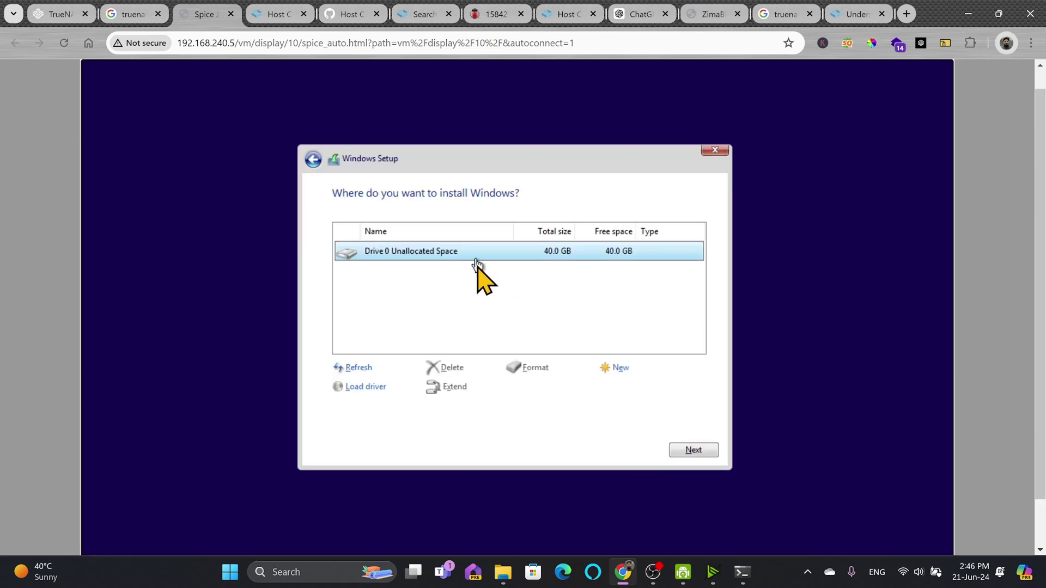
left_click(672, 451)
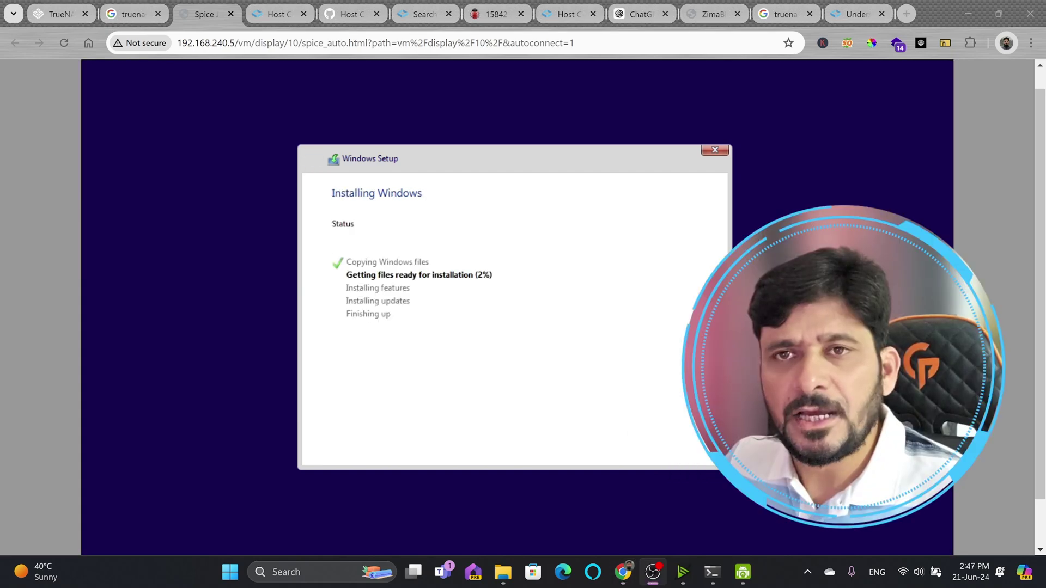